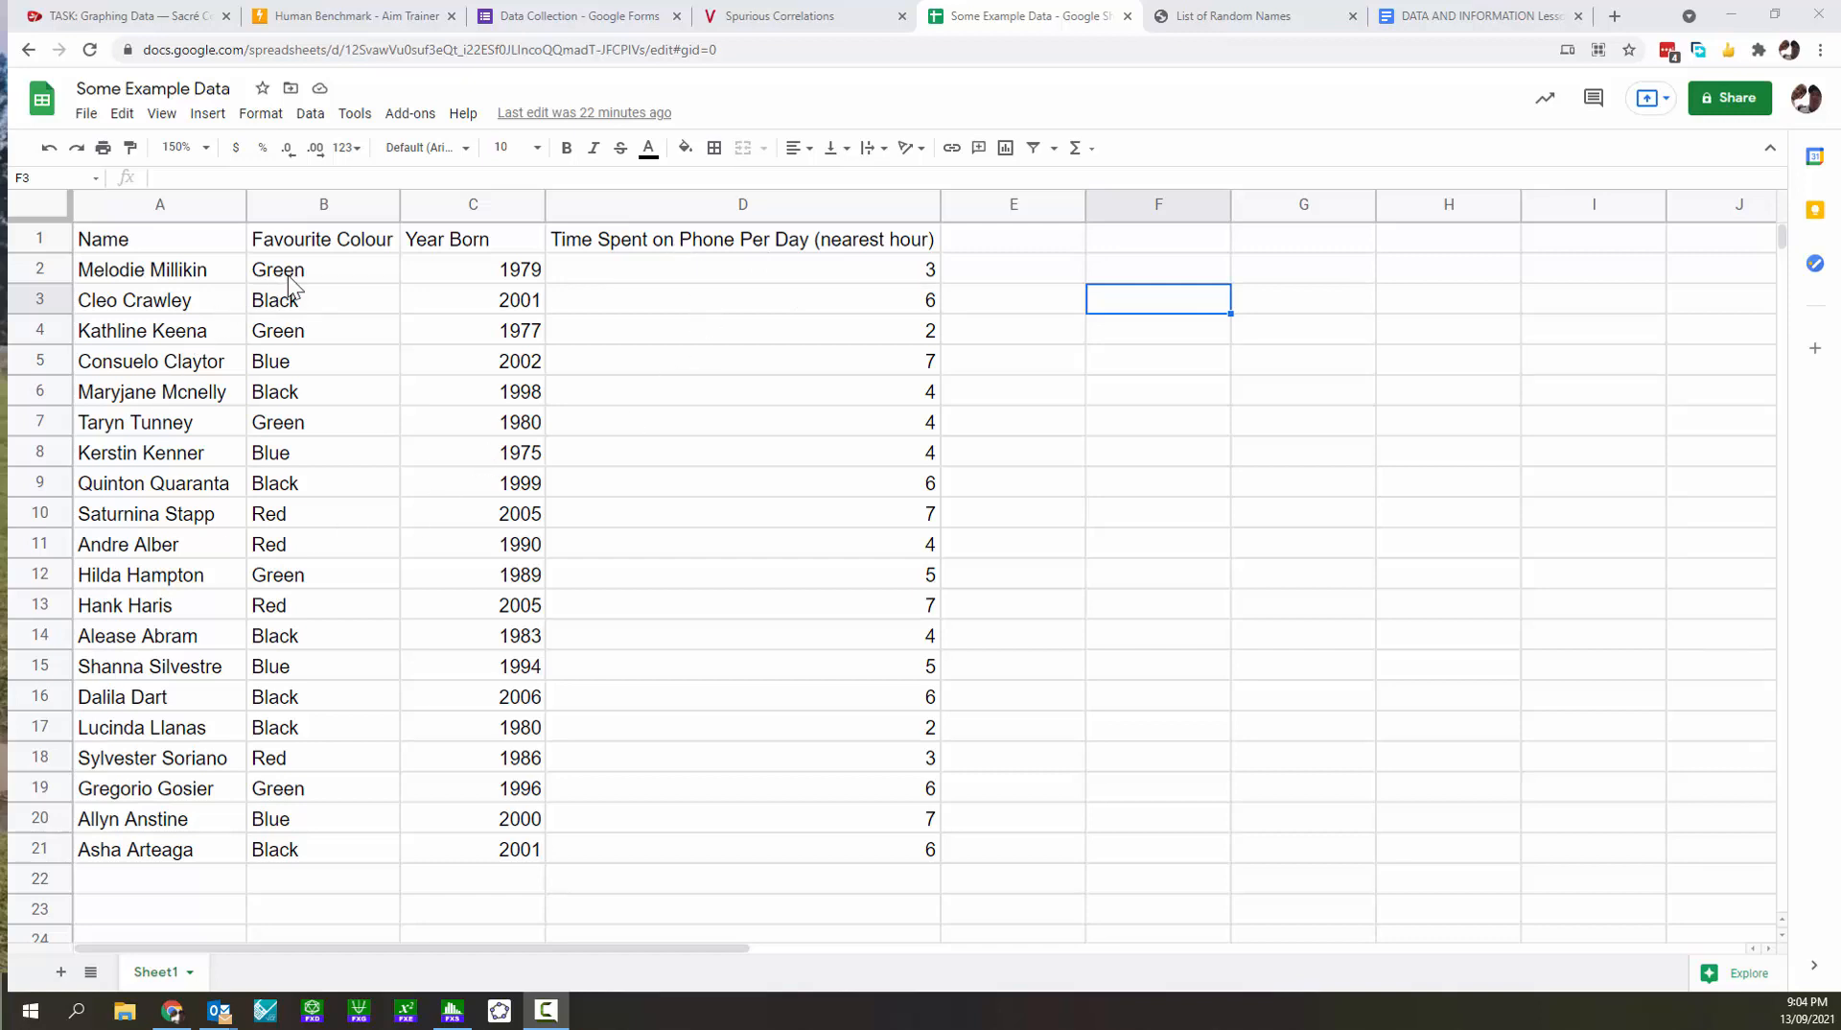
Insert a chart from the favourite colour data in B2:B21 and set its type to Bar chart.
drag(336, 274, 289, 837)
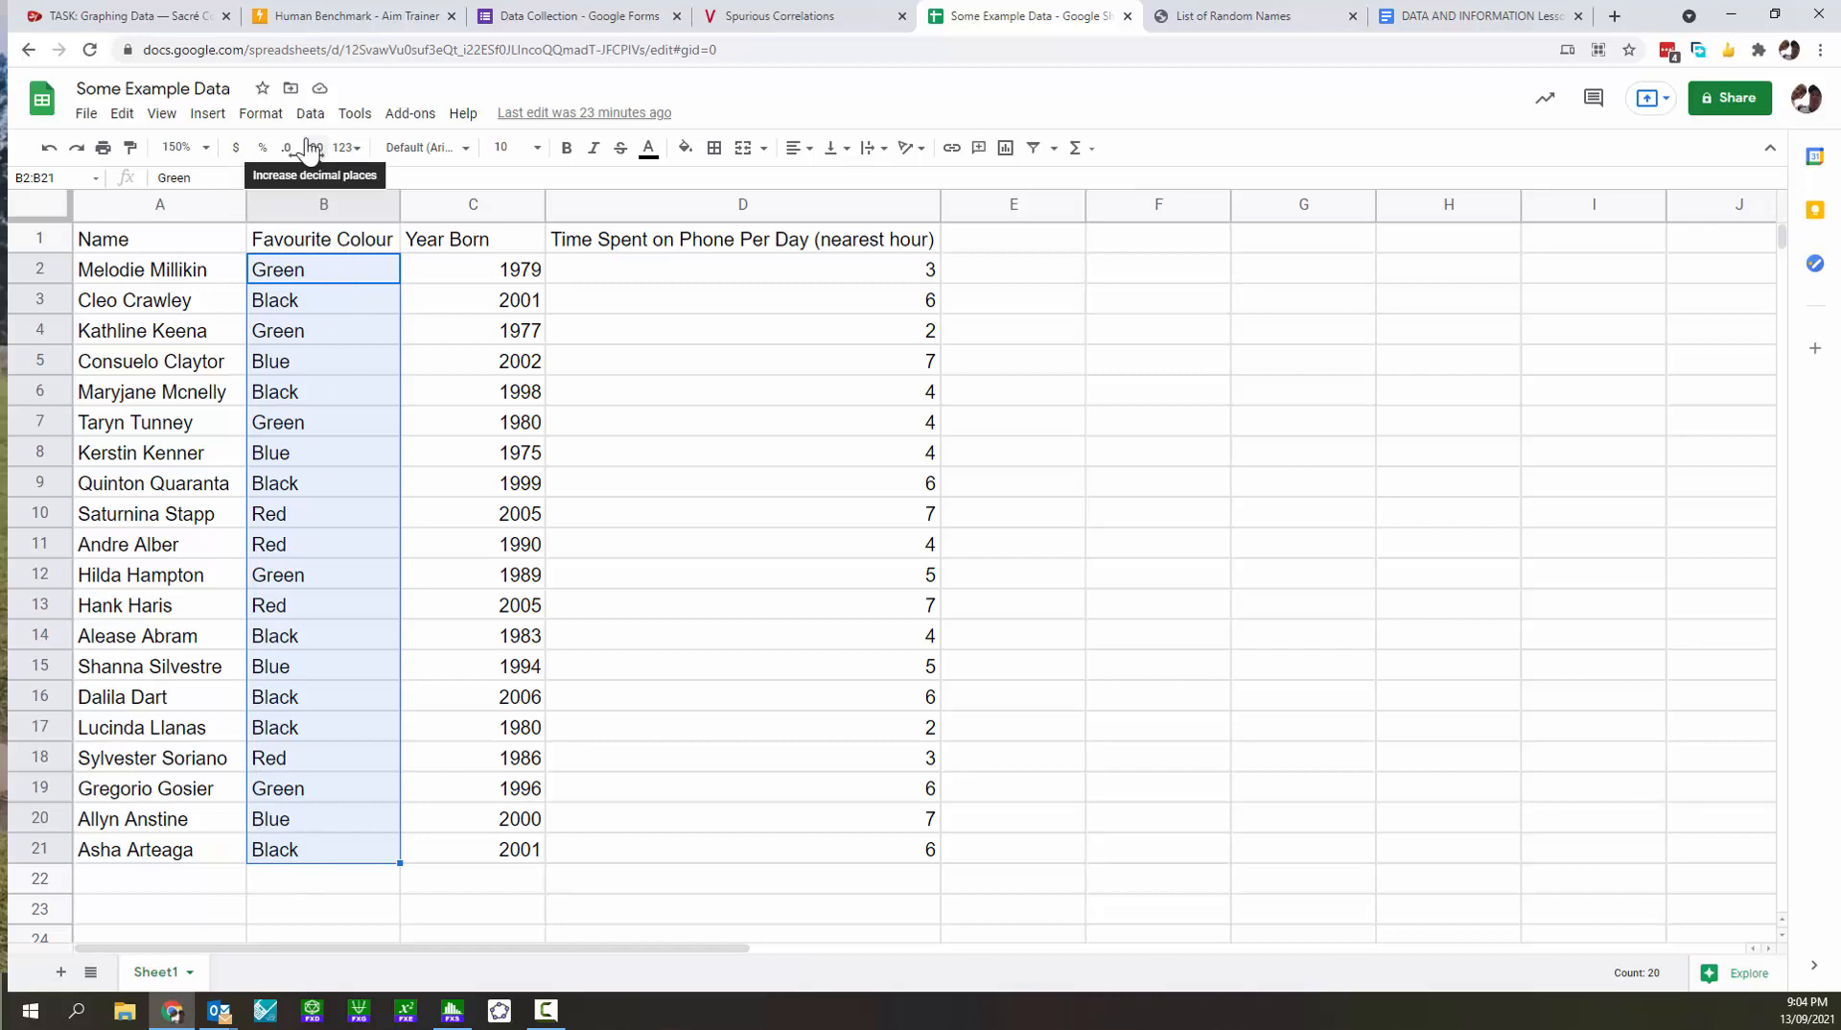
click(208, 116)
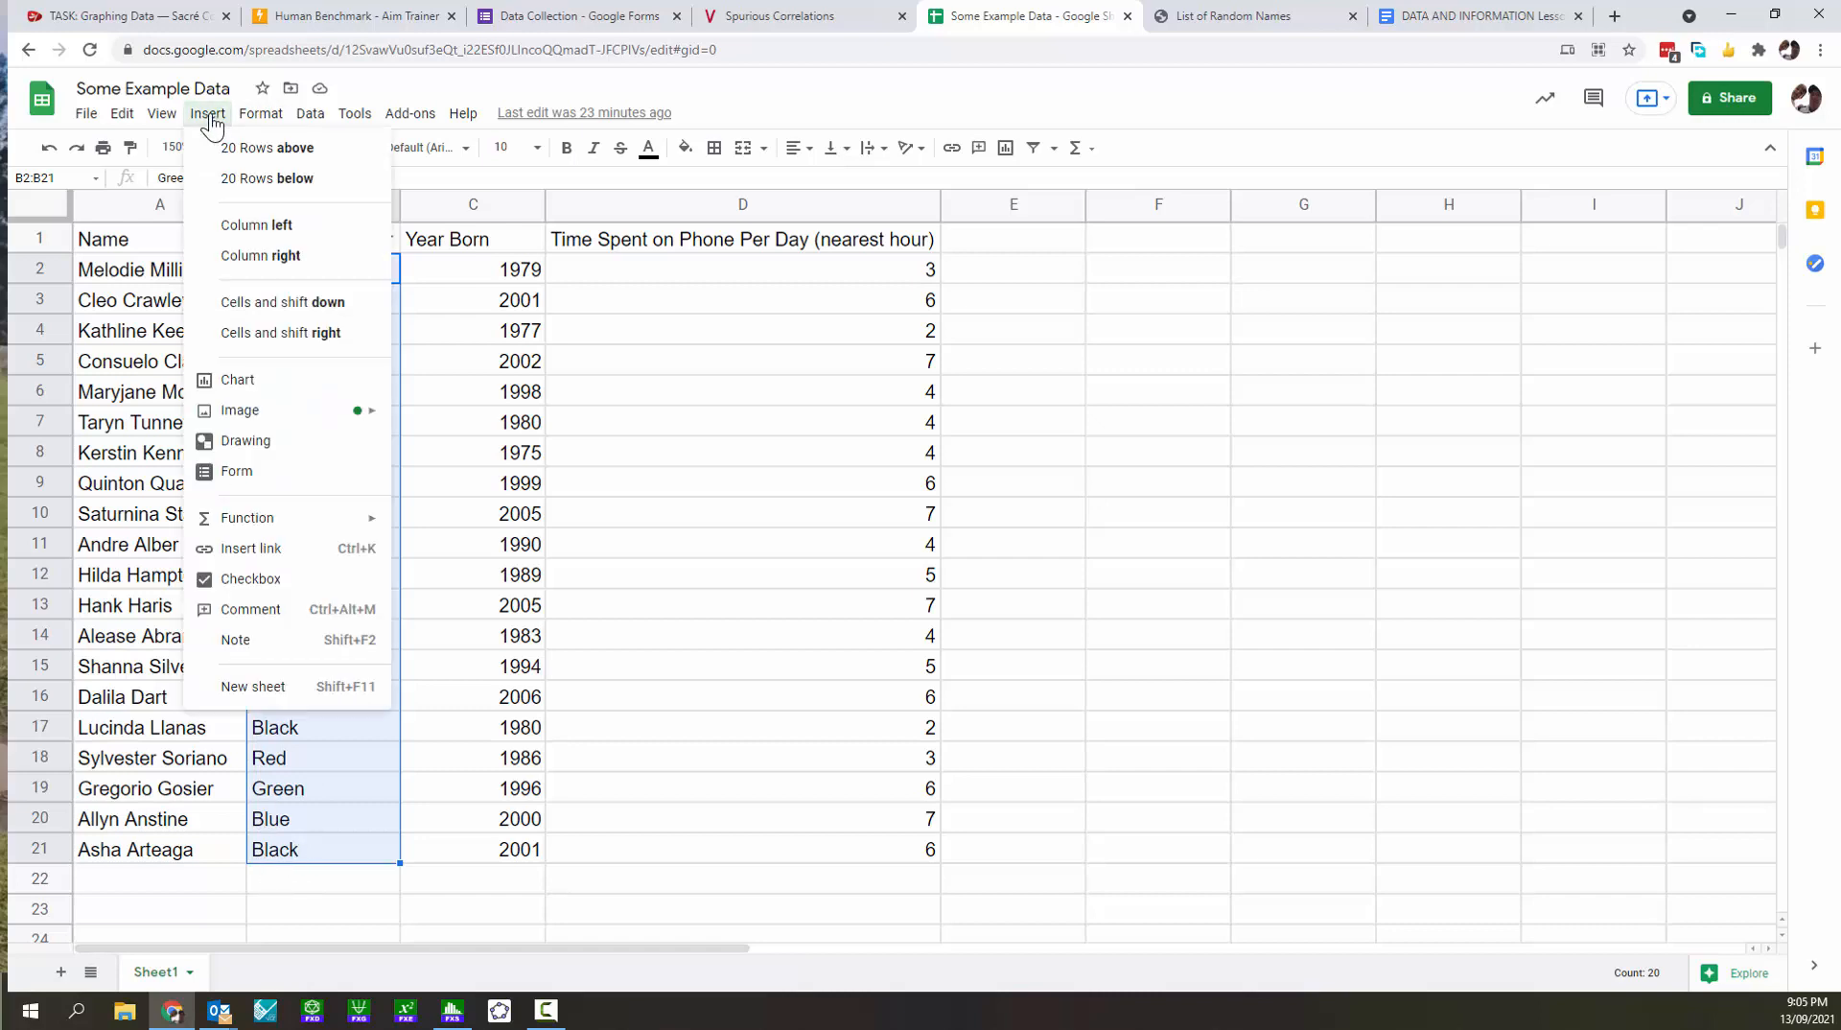
click(242, 379)
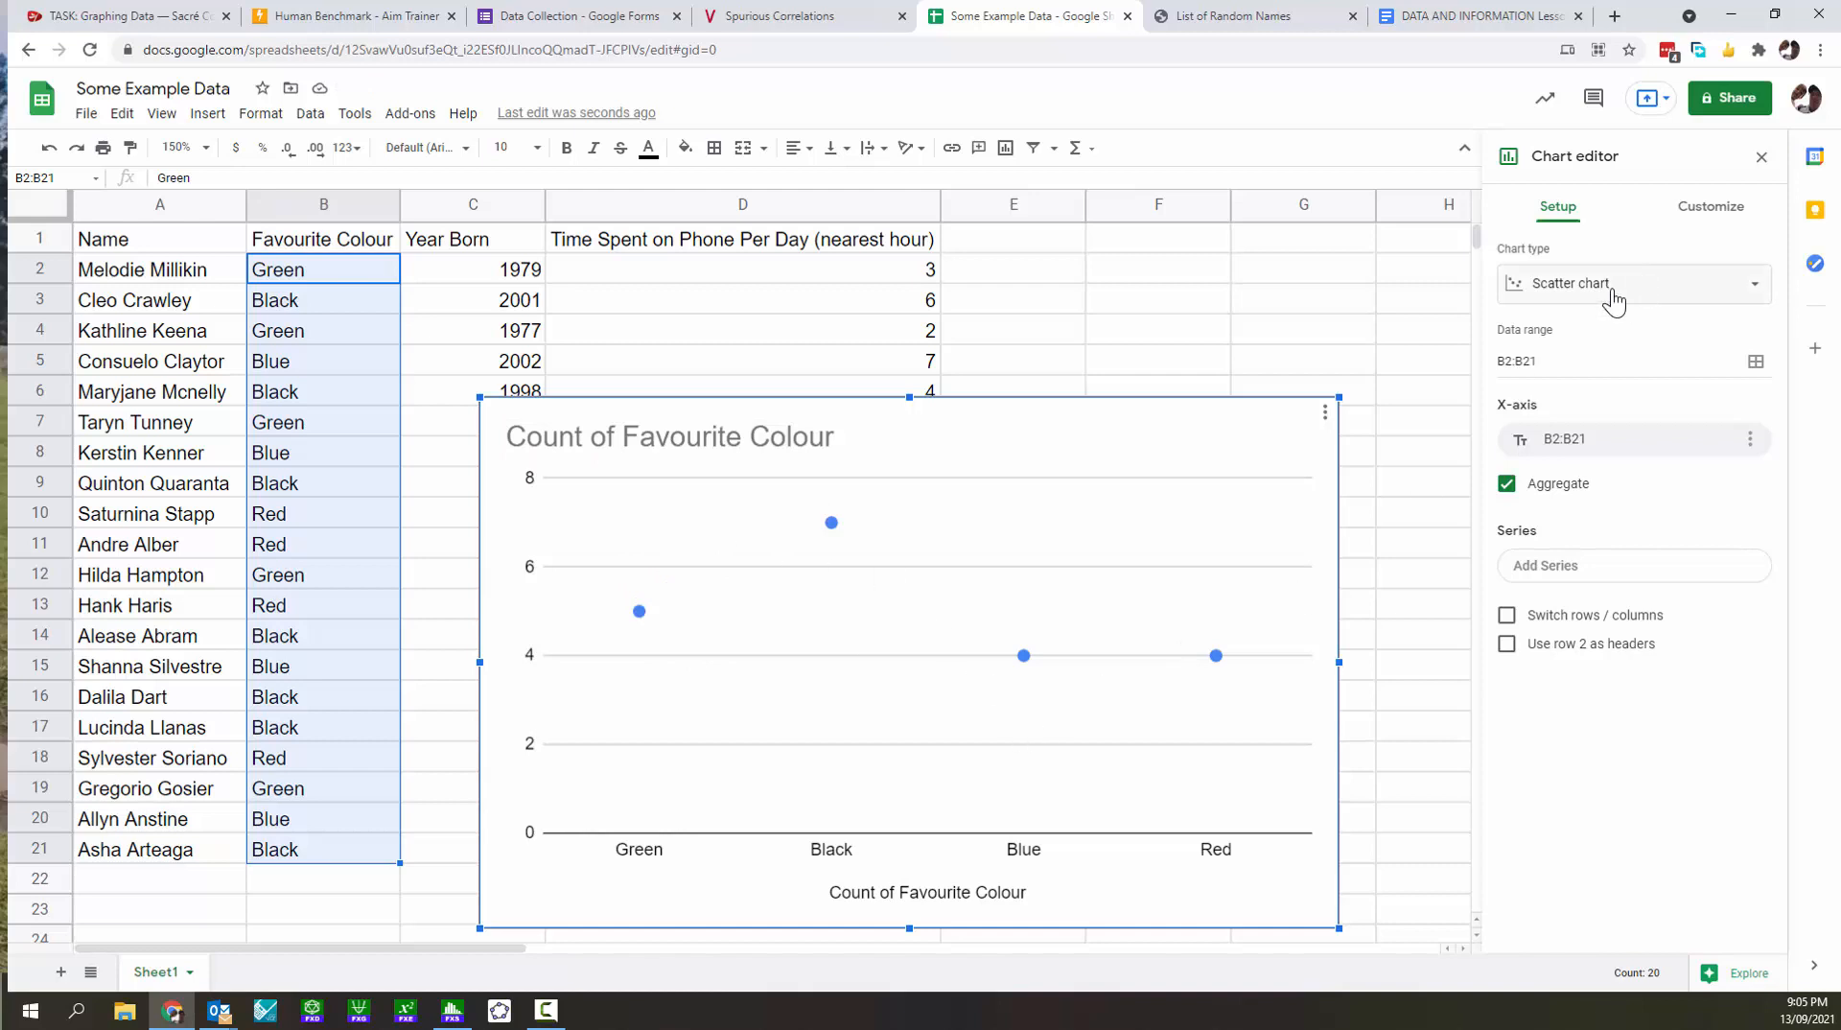
click(1660, 289)
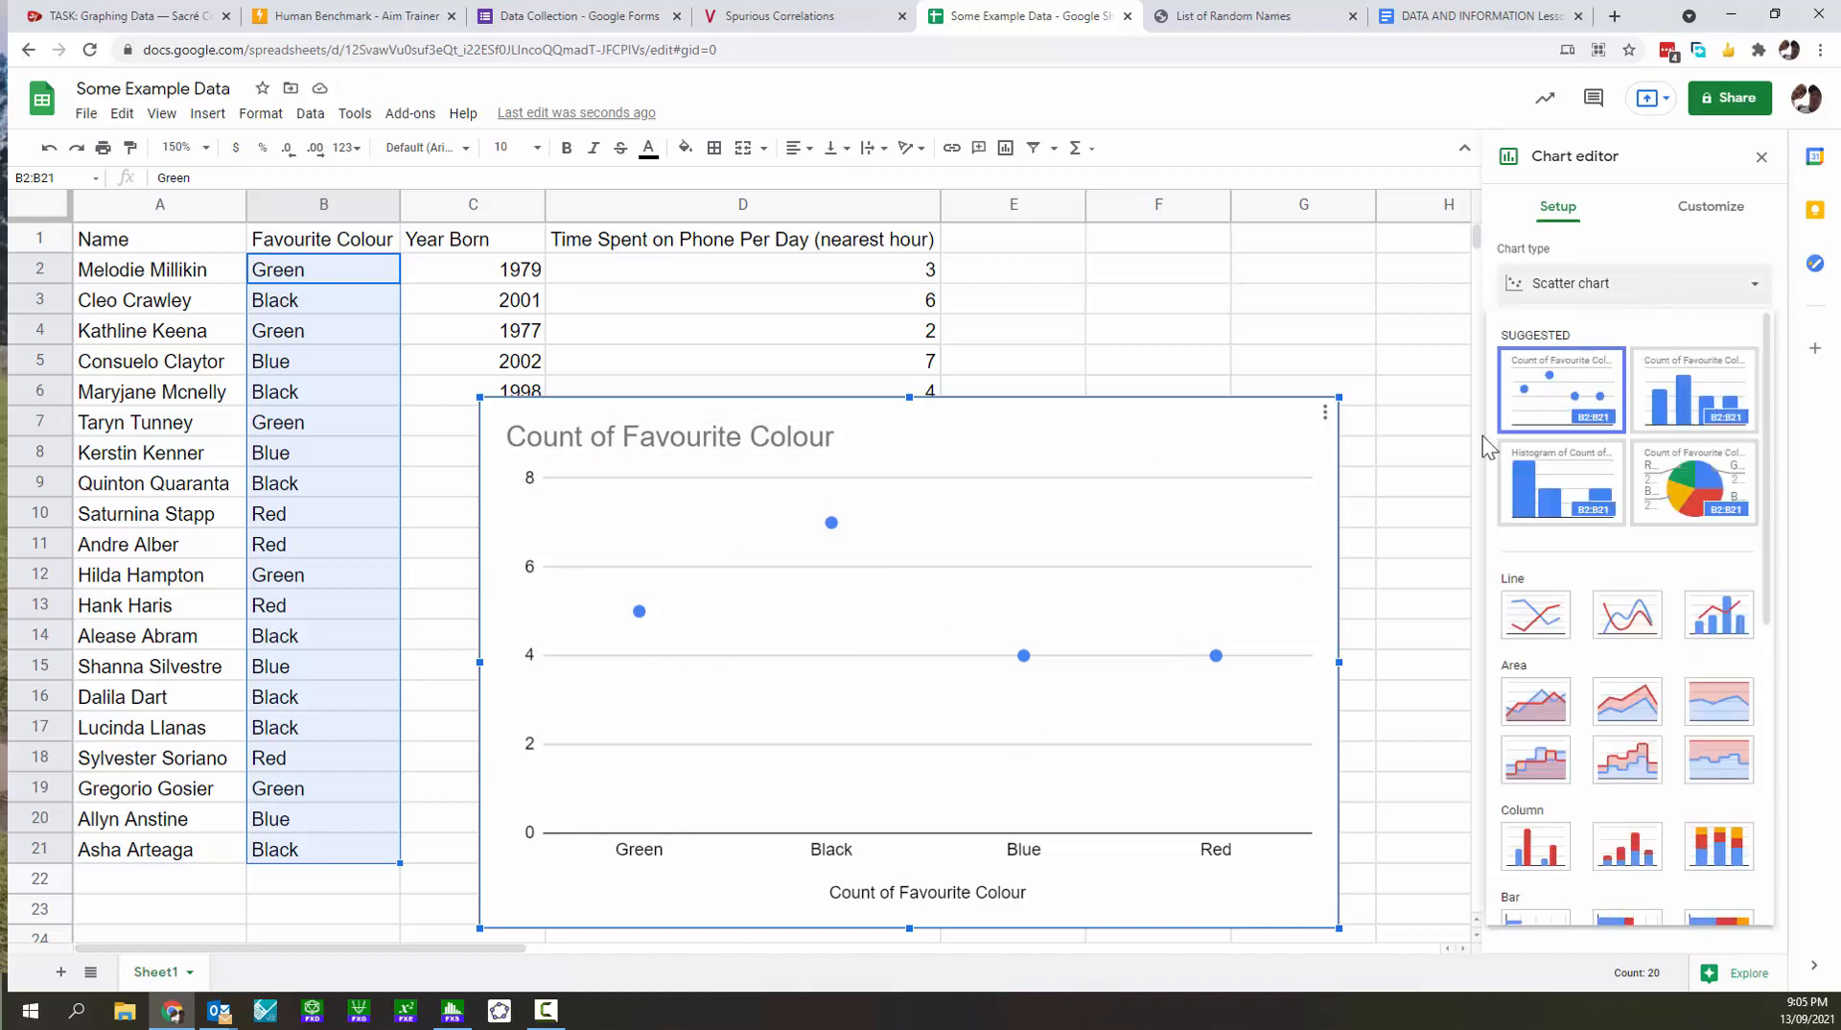
scroll(1667, 589, down, 3)
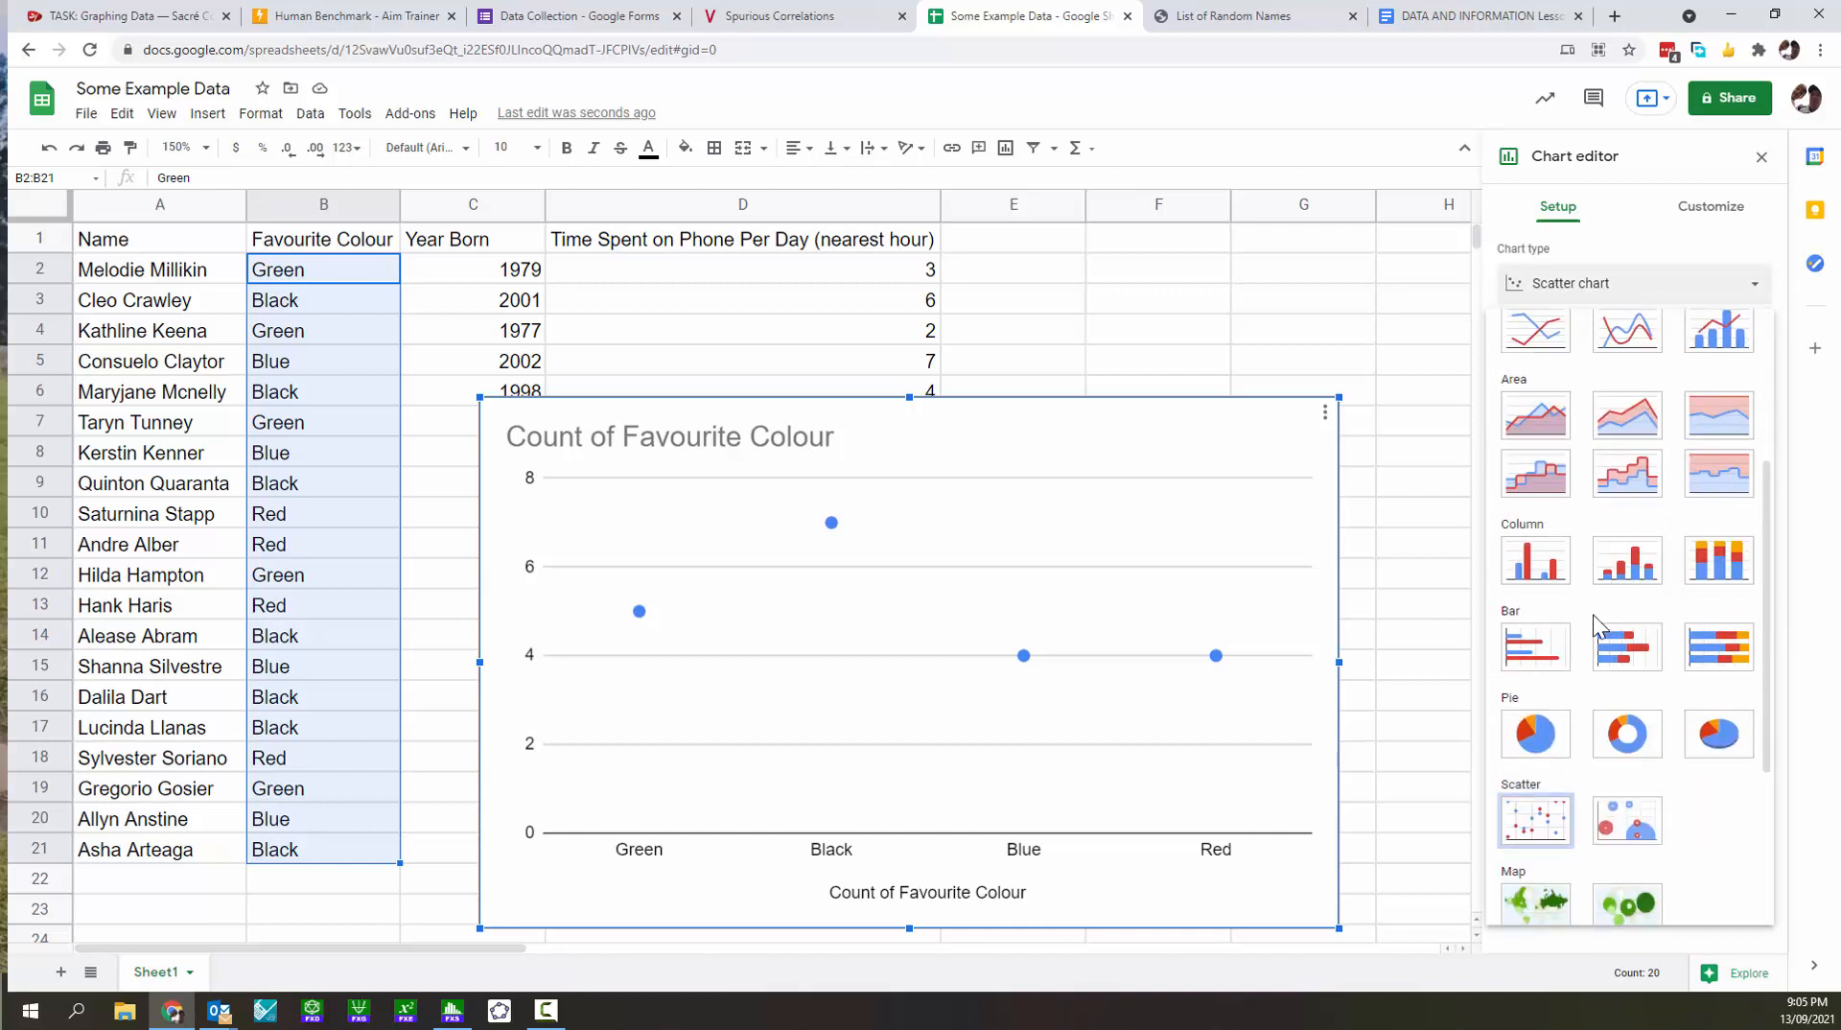
click(1535, 646)
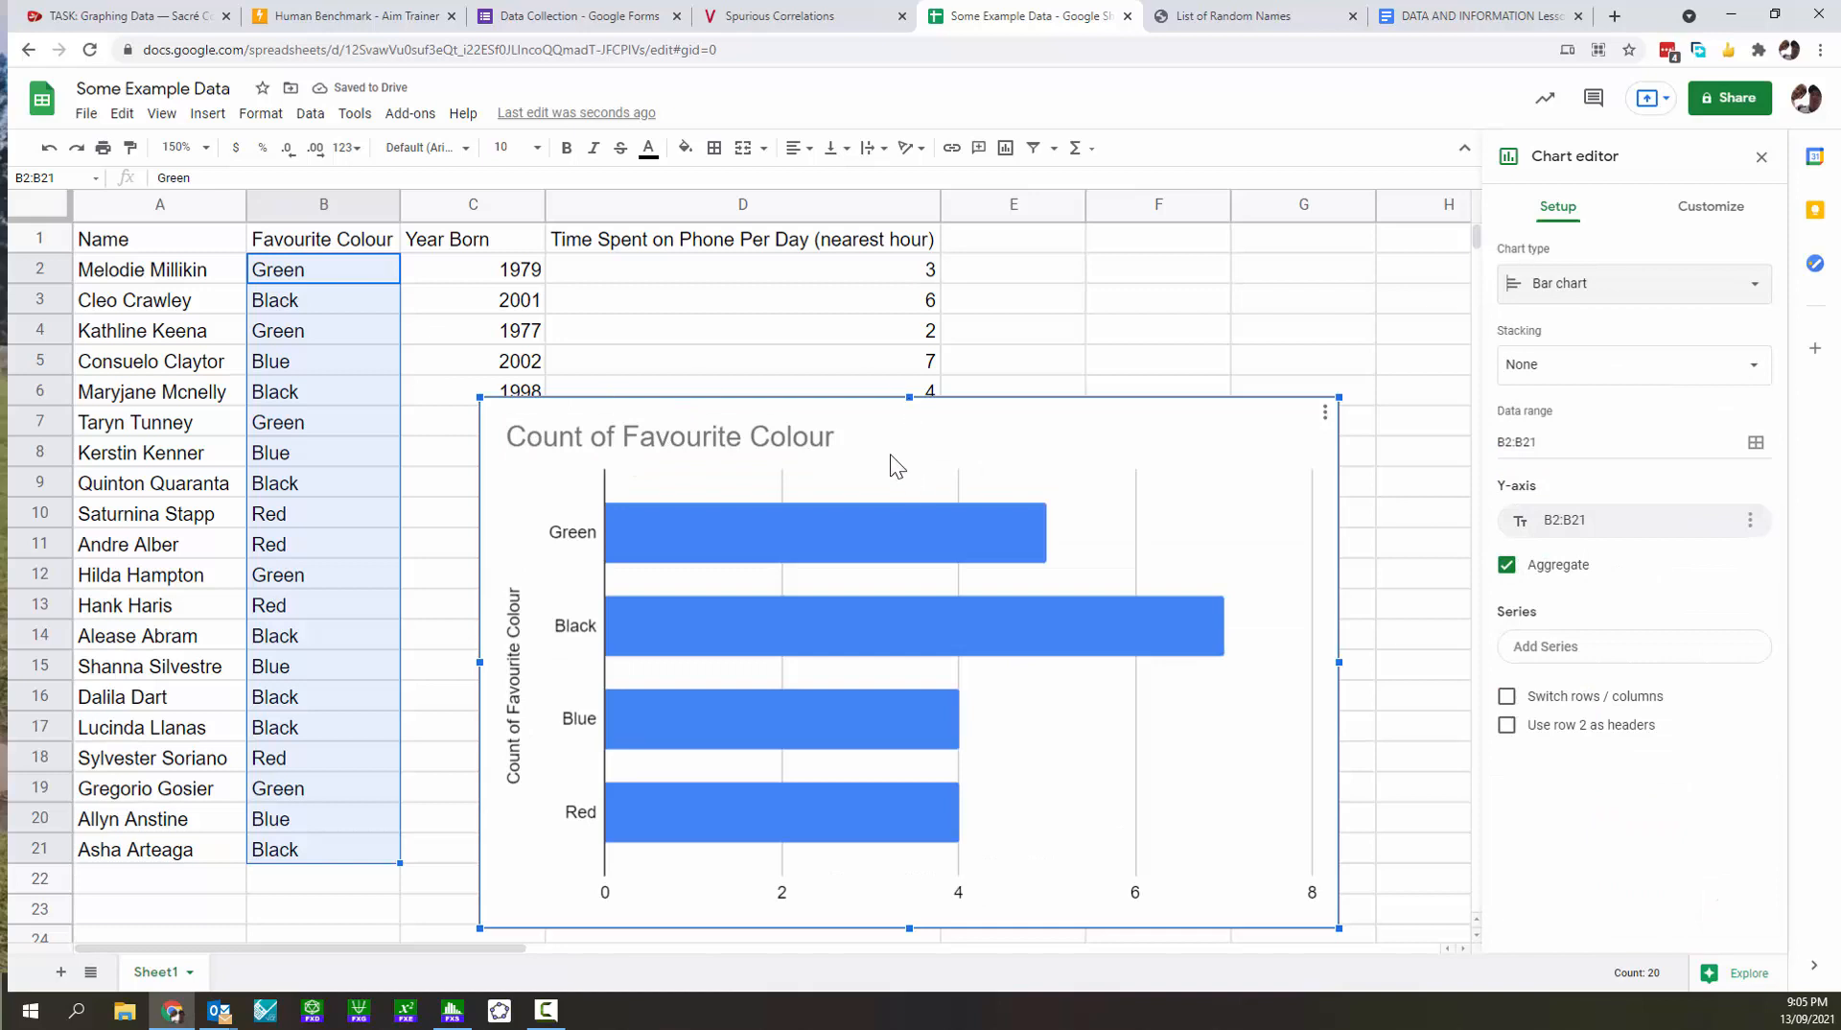
Change the chart title to "Favourite Colour of 20 random people".
click(606, 445)
click(618, 435)
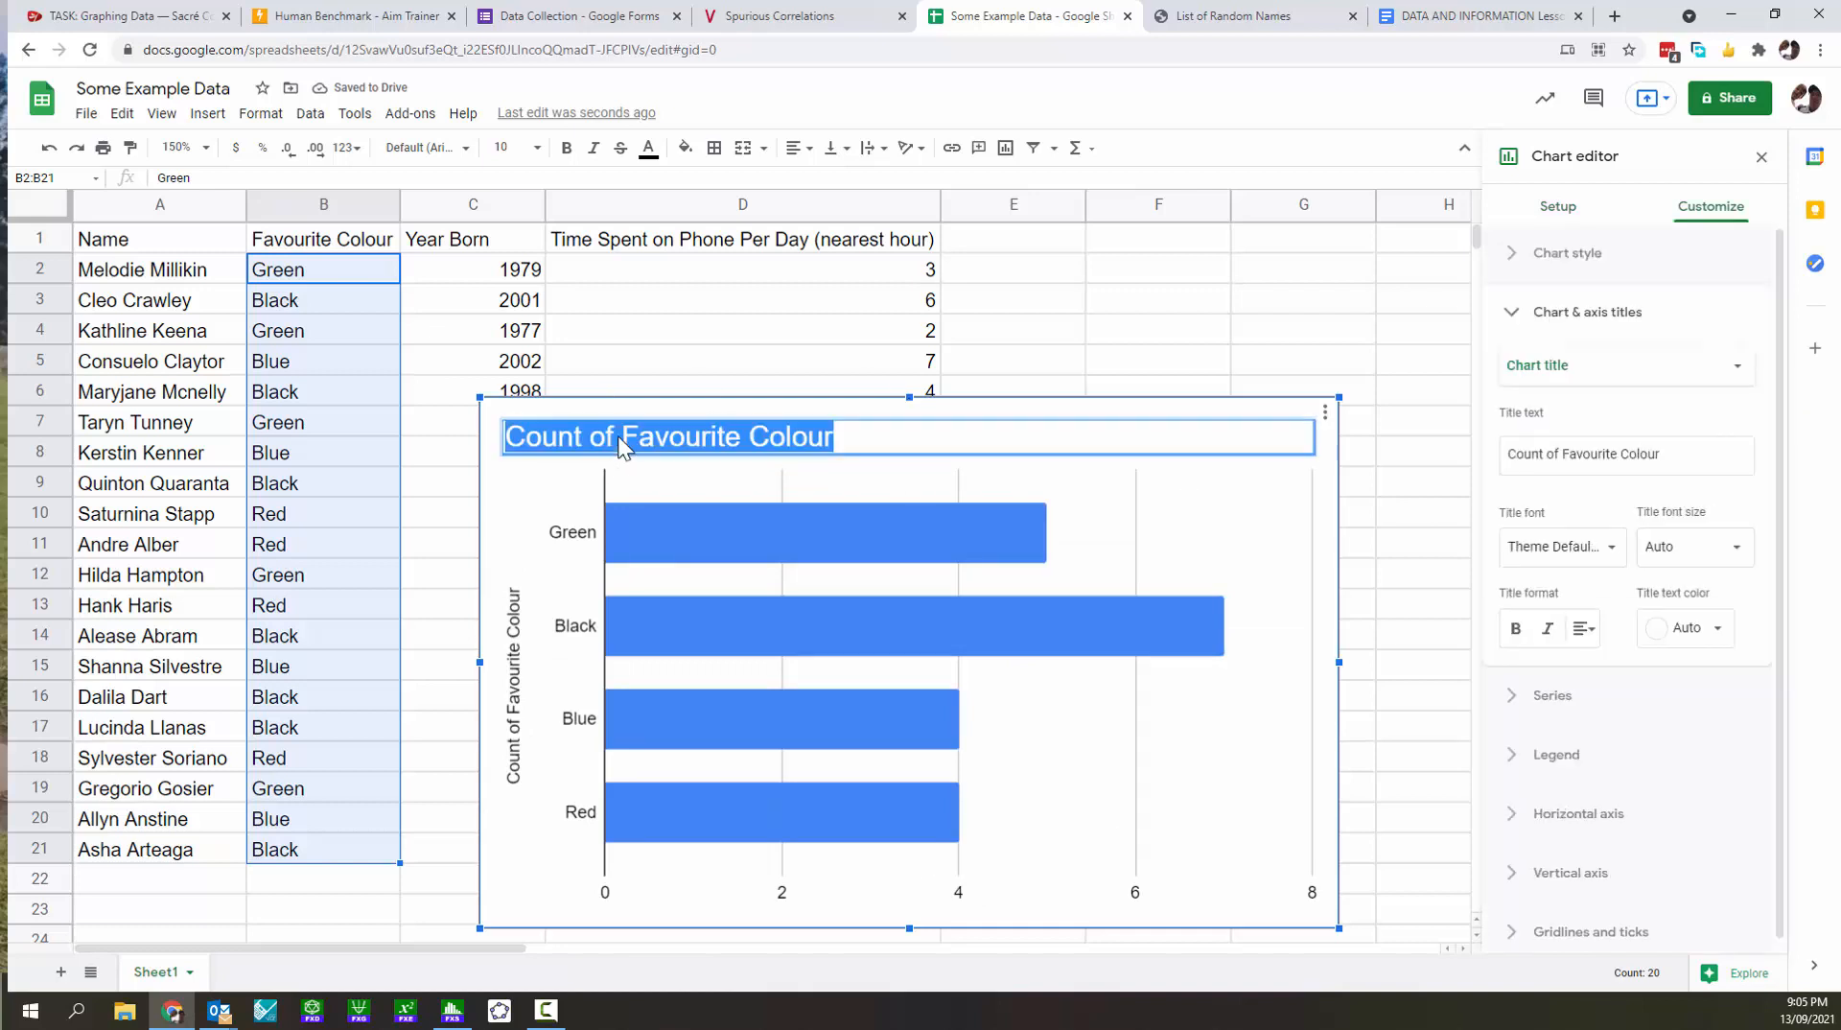
click(617, 435)
key(BackSpace)
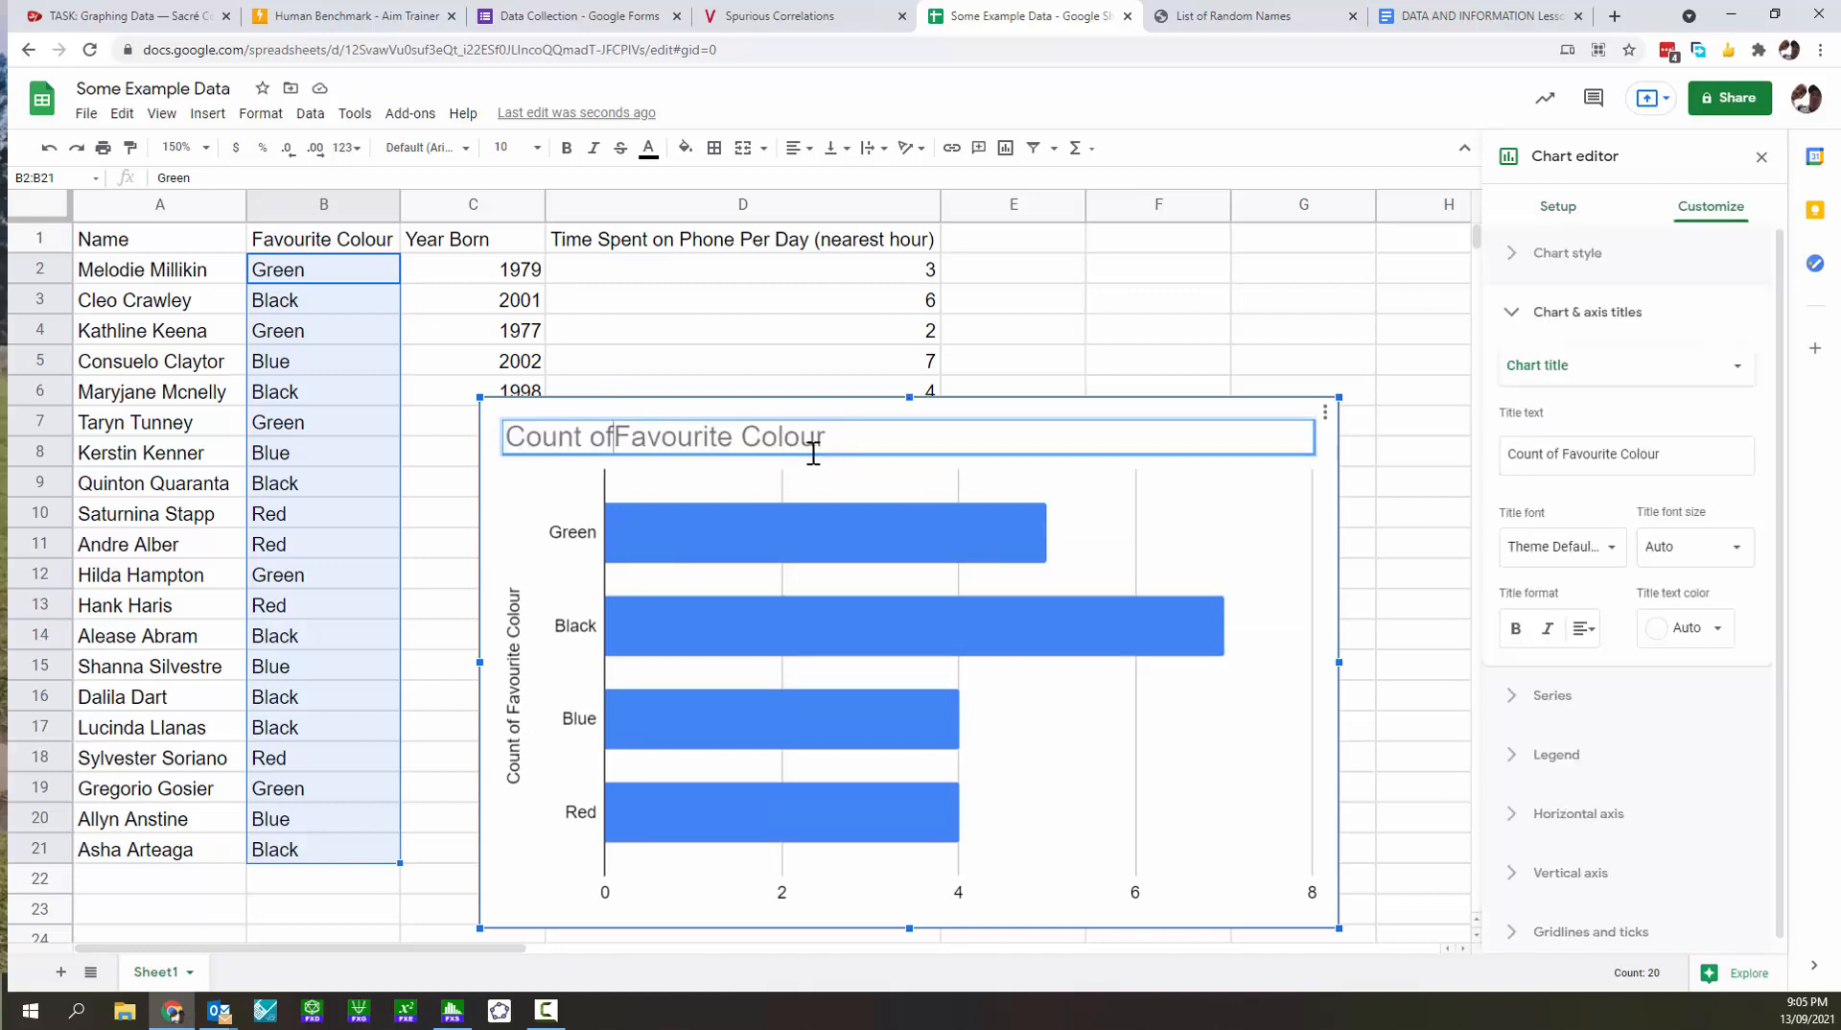
key(BackSpace)
key(BackSpace)
key(BackSpace)
key(BackSpace)
key(BackSpace)
key(BackSpace)
key(BackSpace)
key(BackSpace)
text(of )
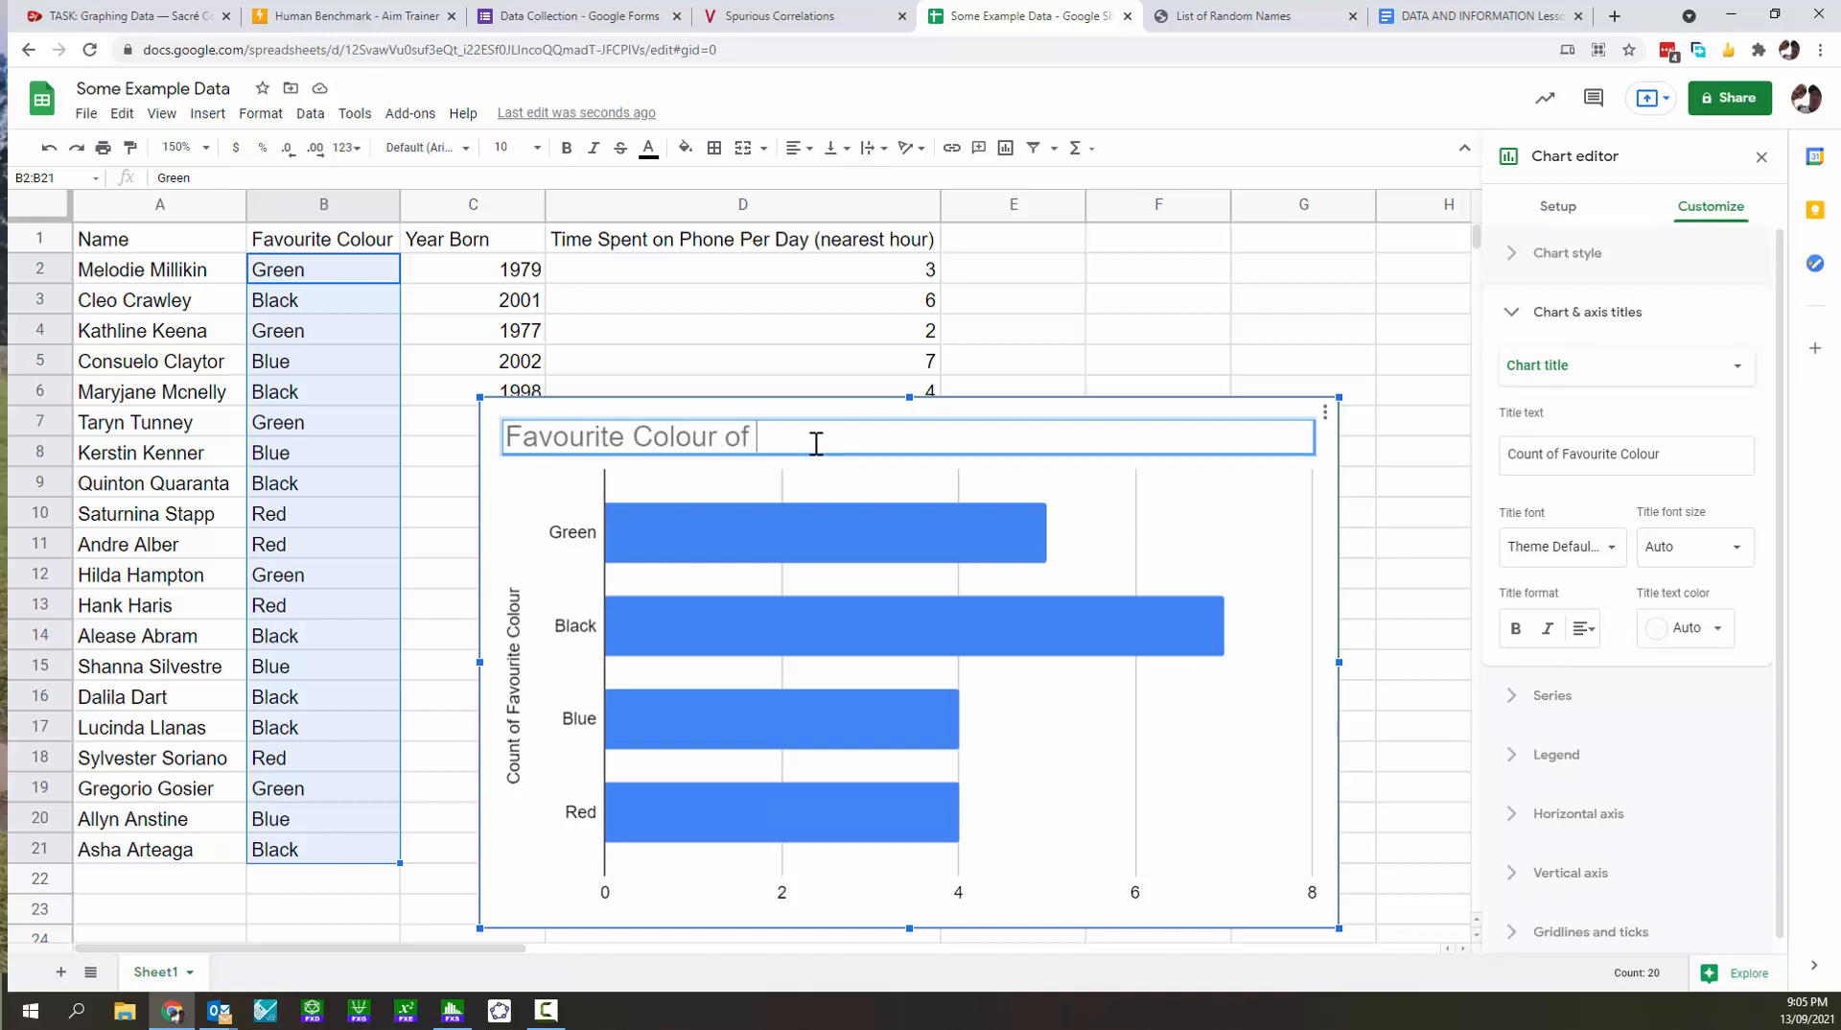
text(20 random people)
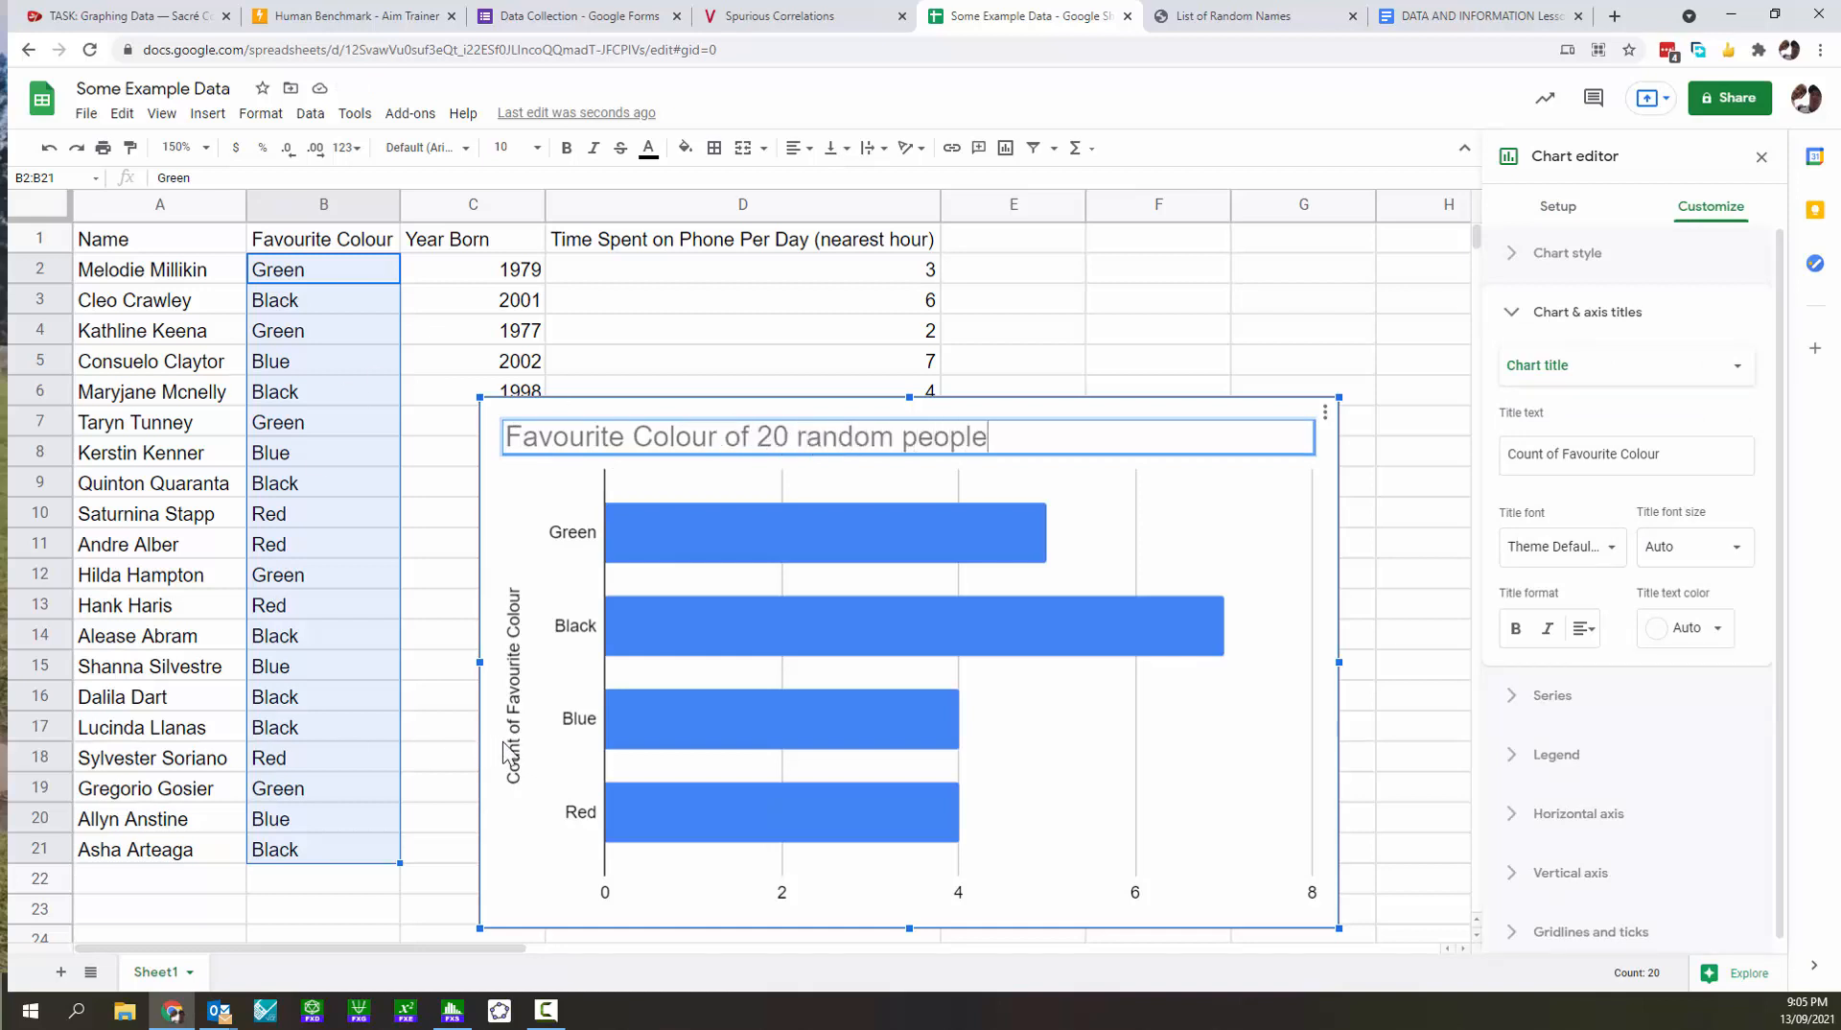
key(Return)
Change the chart's vertical axis title to "Favourite Colour".
click(526, 762)
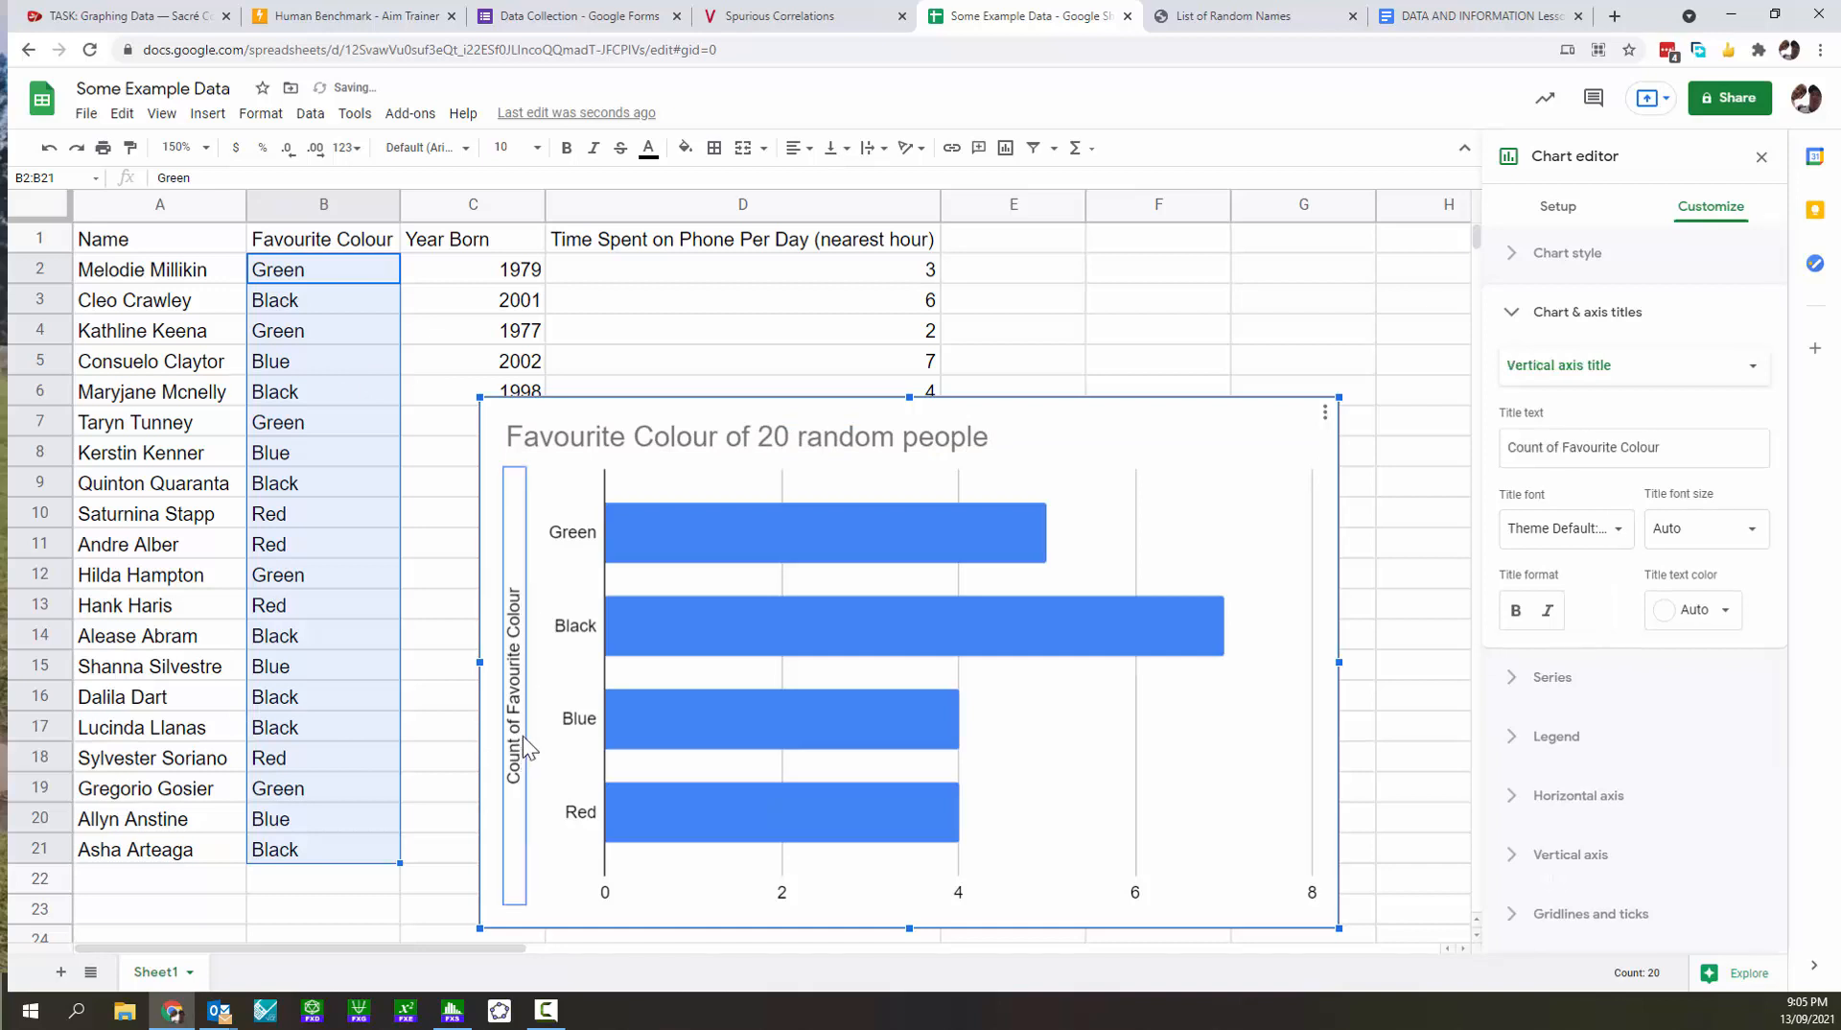
click(519, 587)
key(BackSpace)
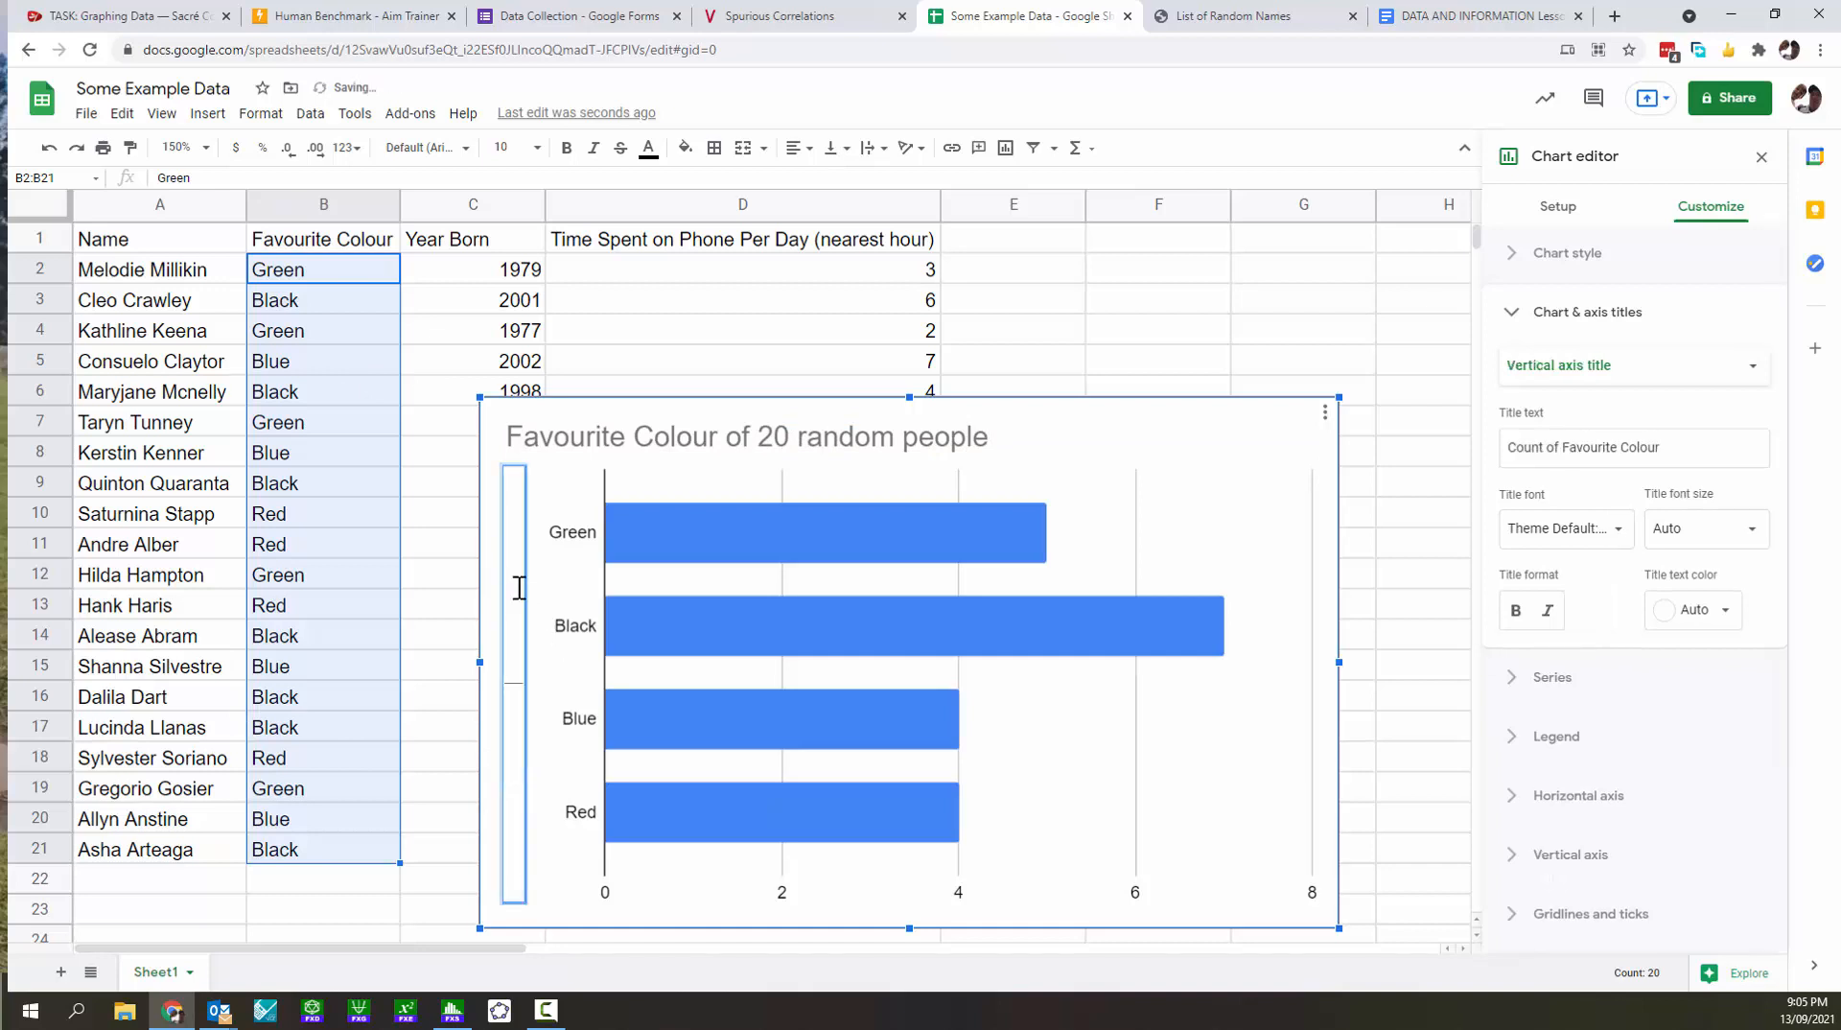
text(Favourite Colour)
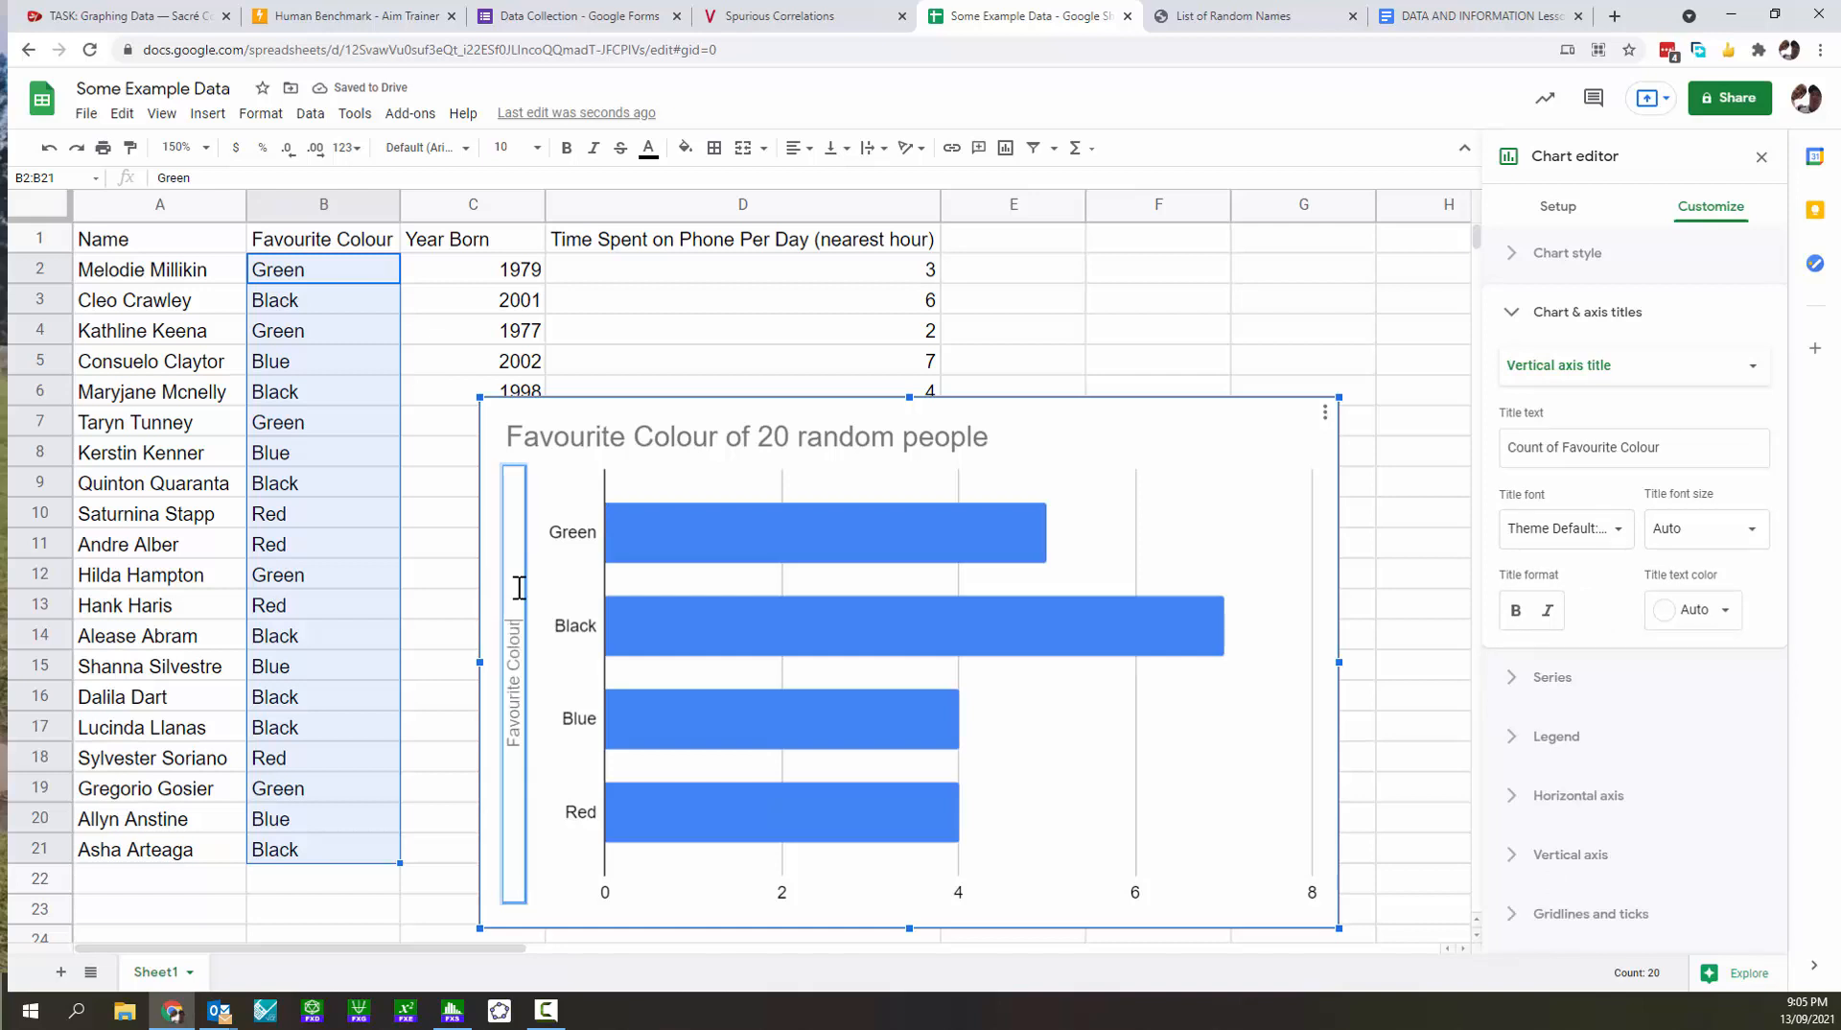
click(1186, 867)
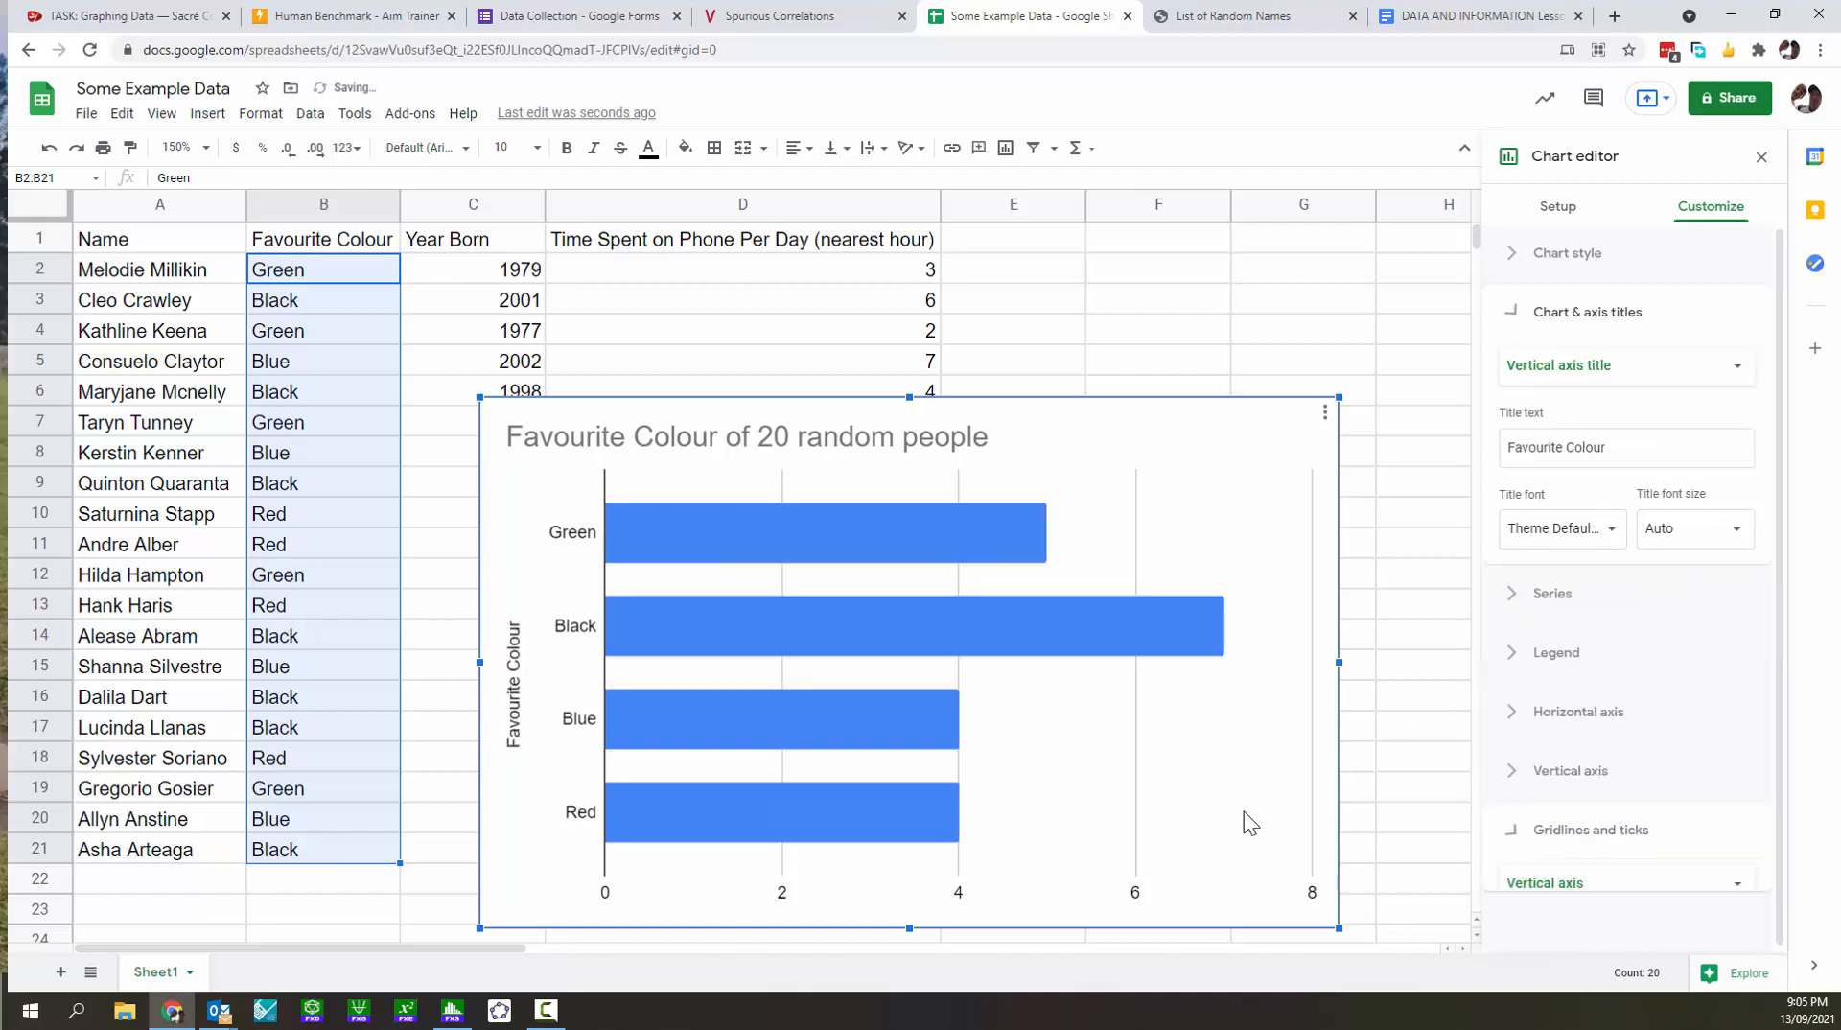
Add the horizontal axis title "Frequency" to the chart.
click(999, 890)
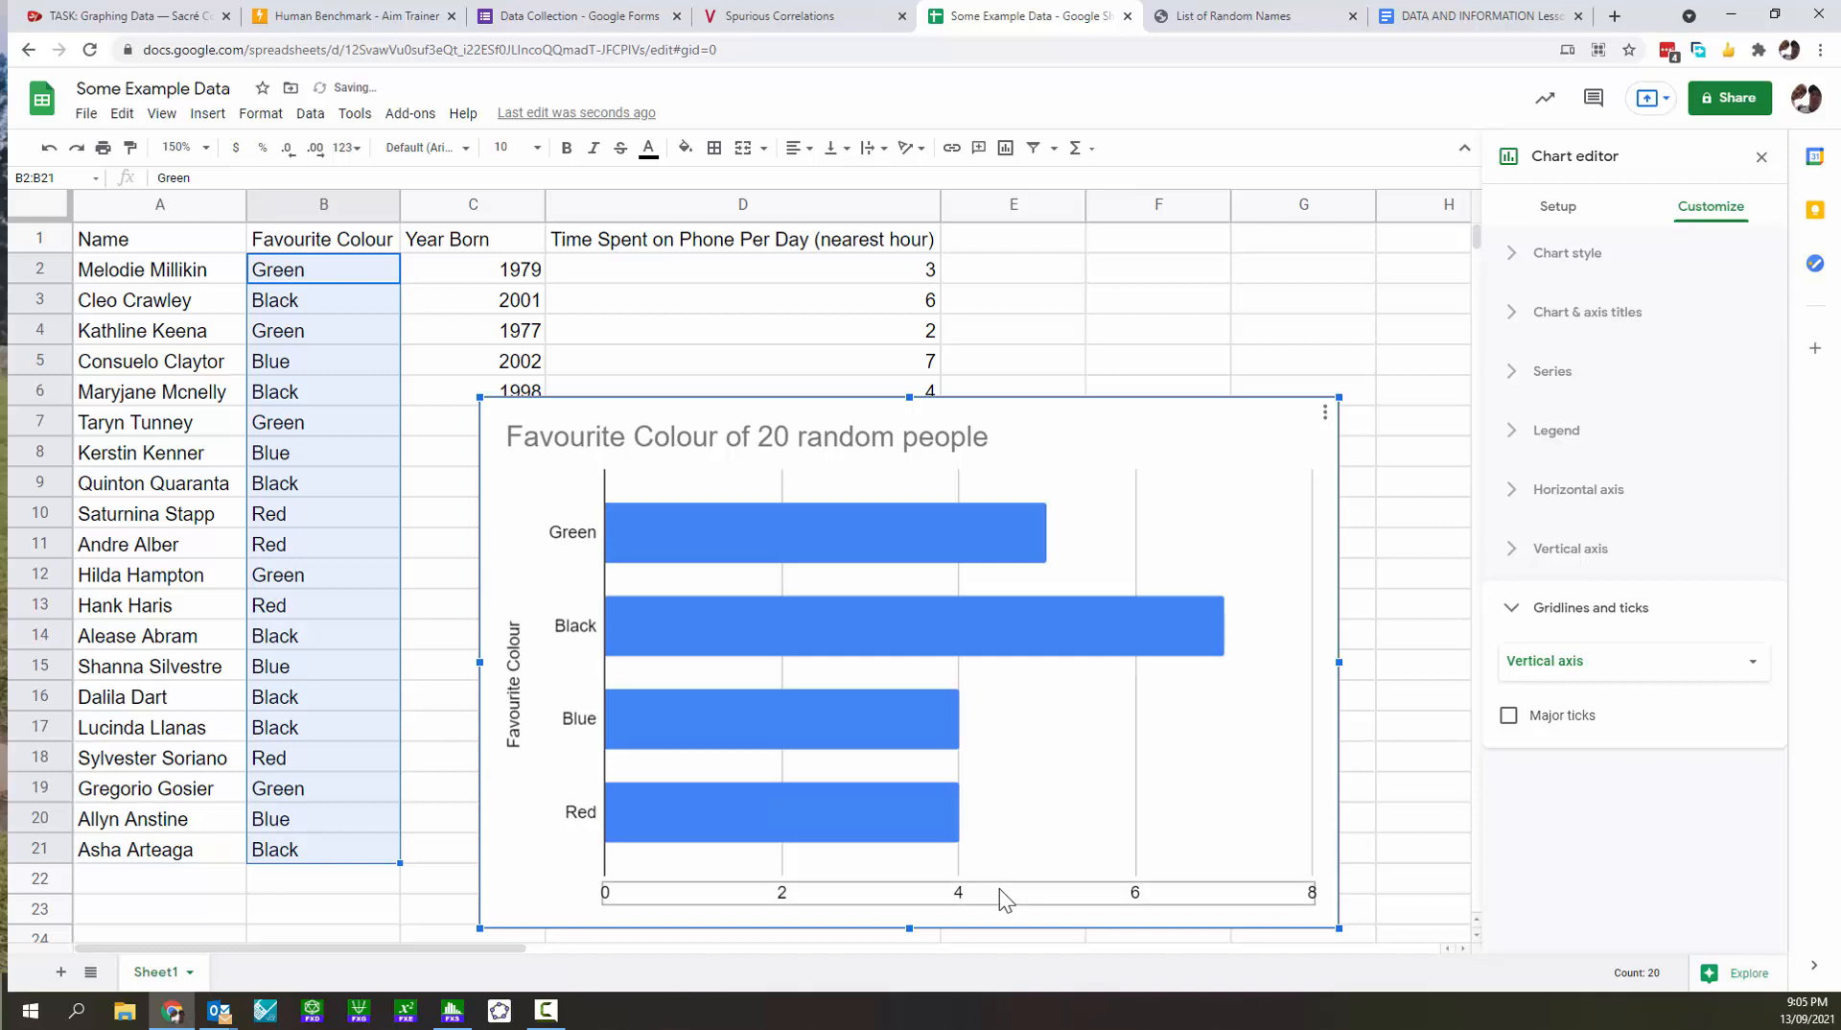
click(1569, 324)
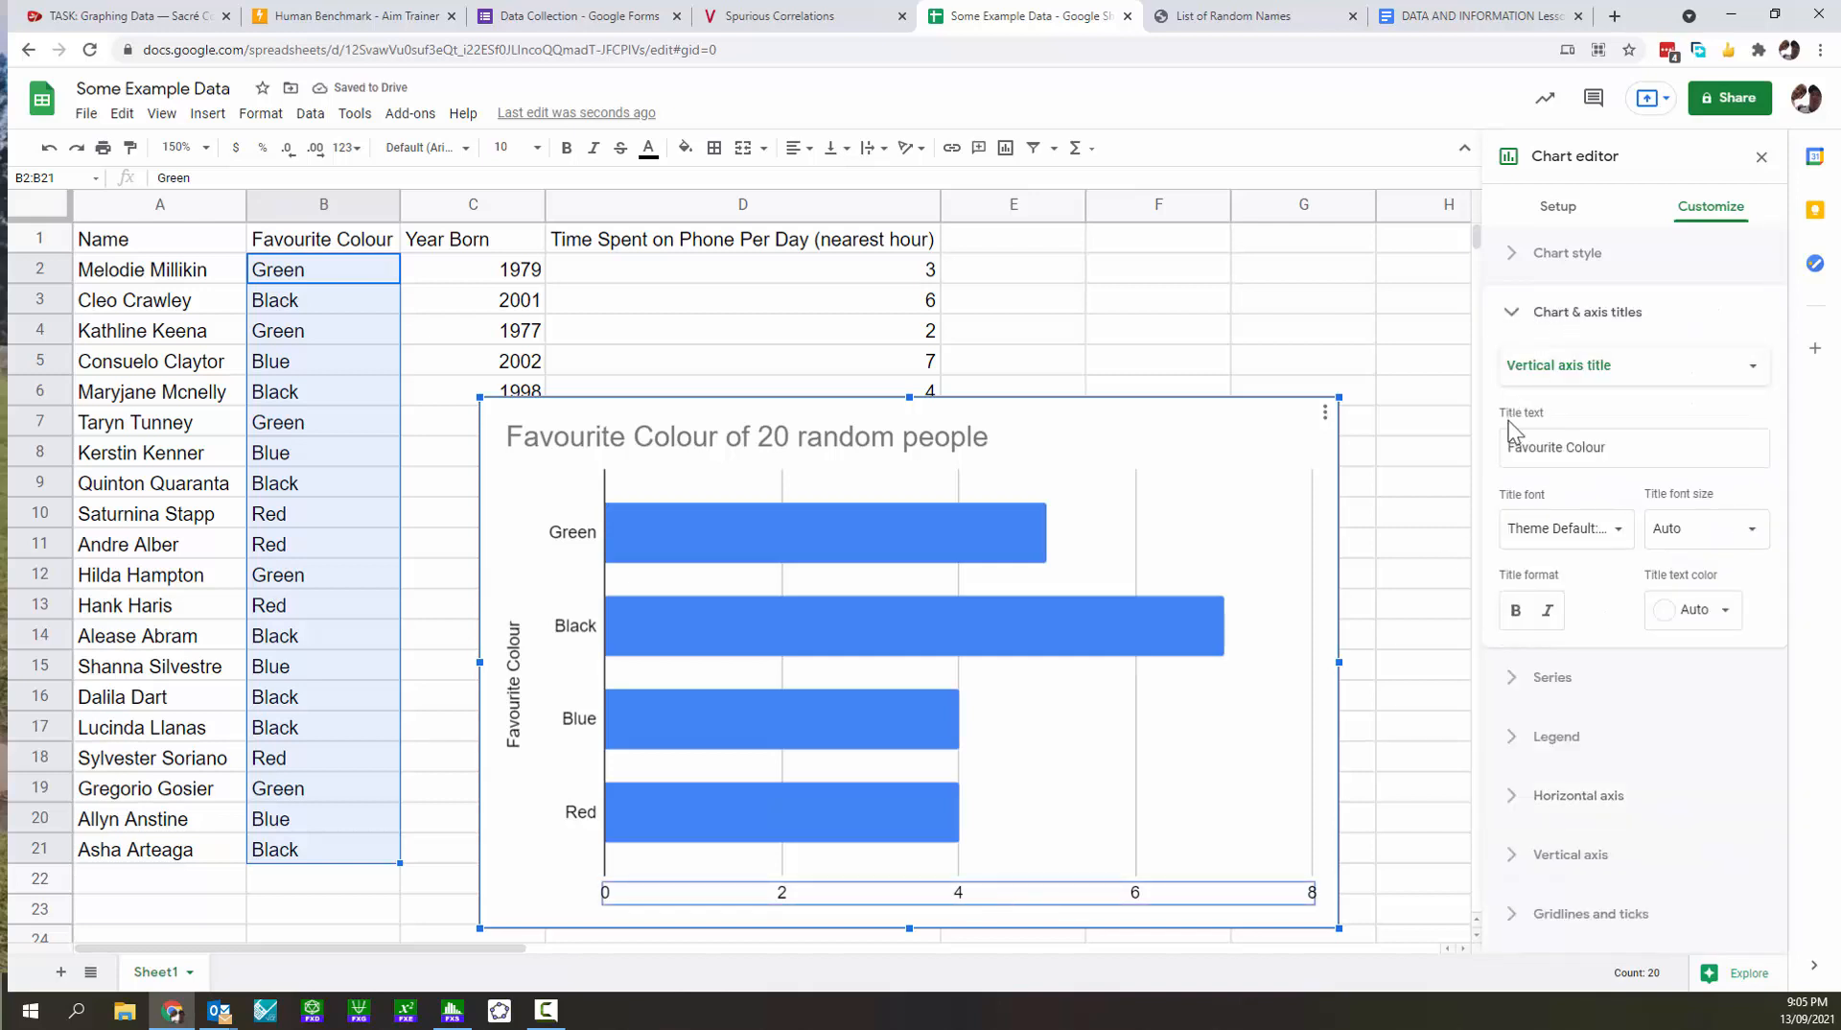
click(1651, 370)
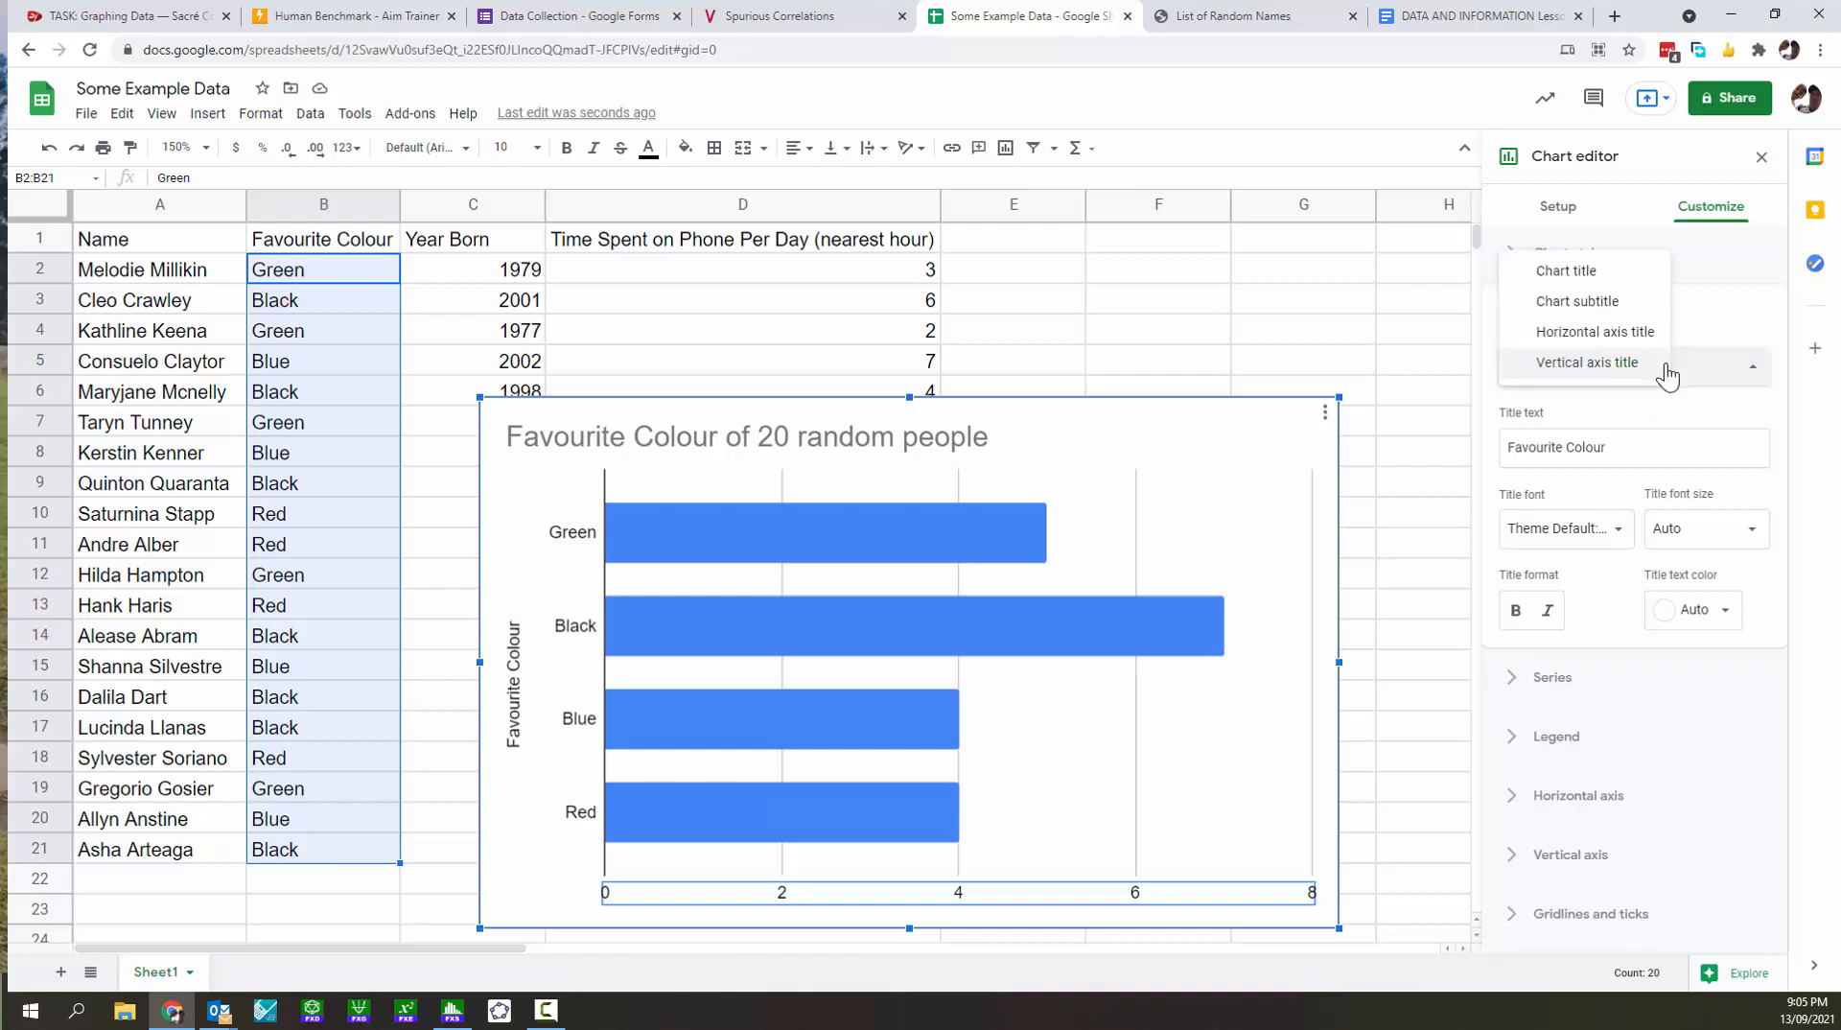
click(1587, 334)
click(1562, 448)
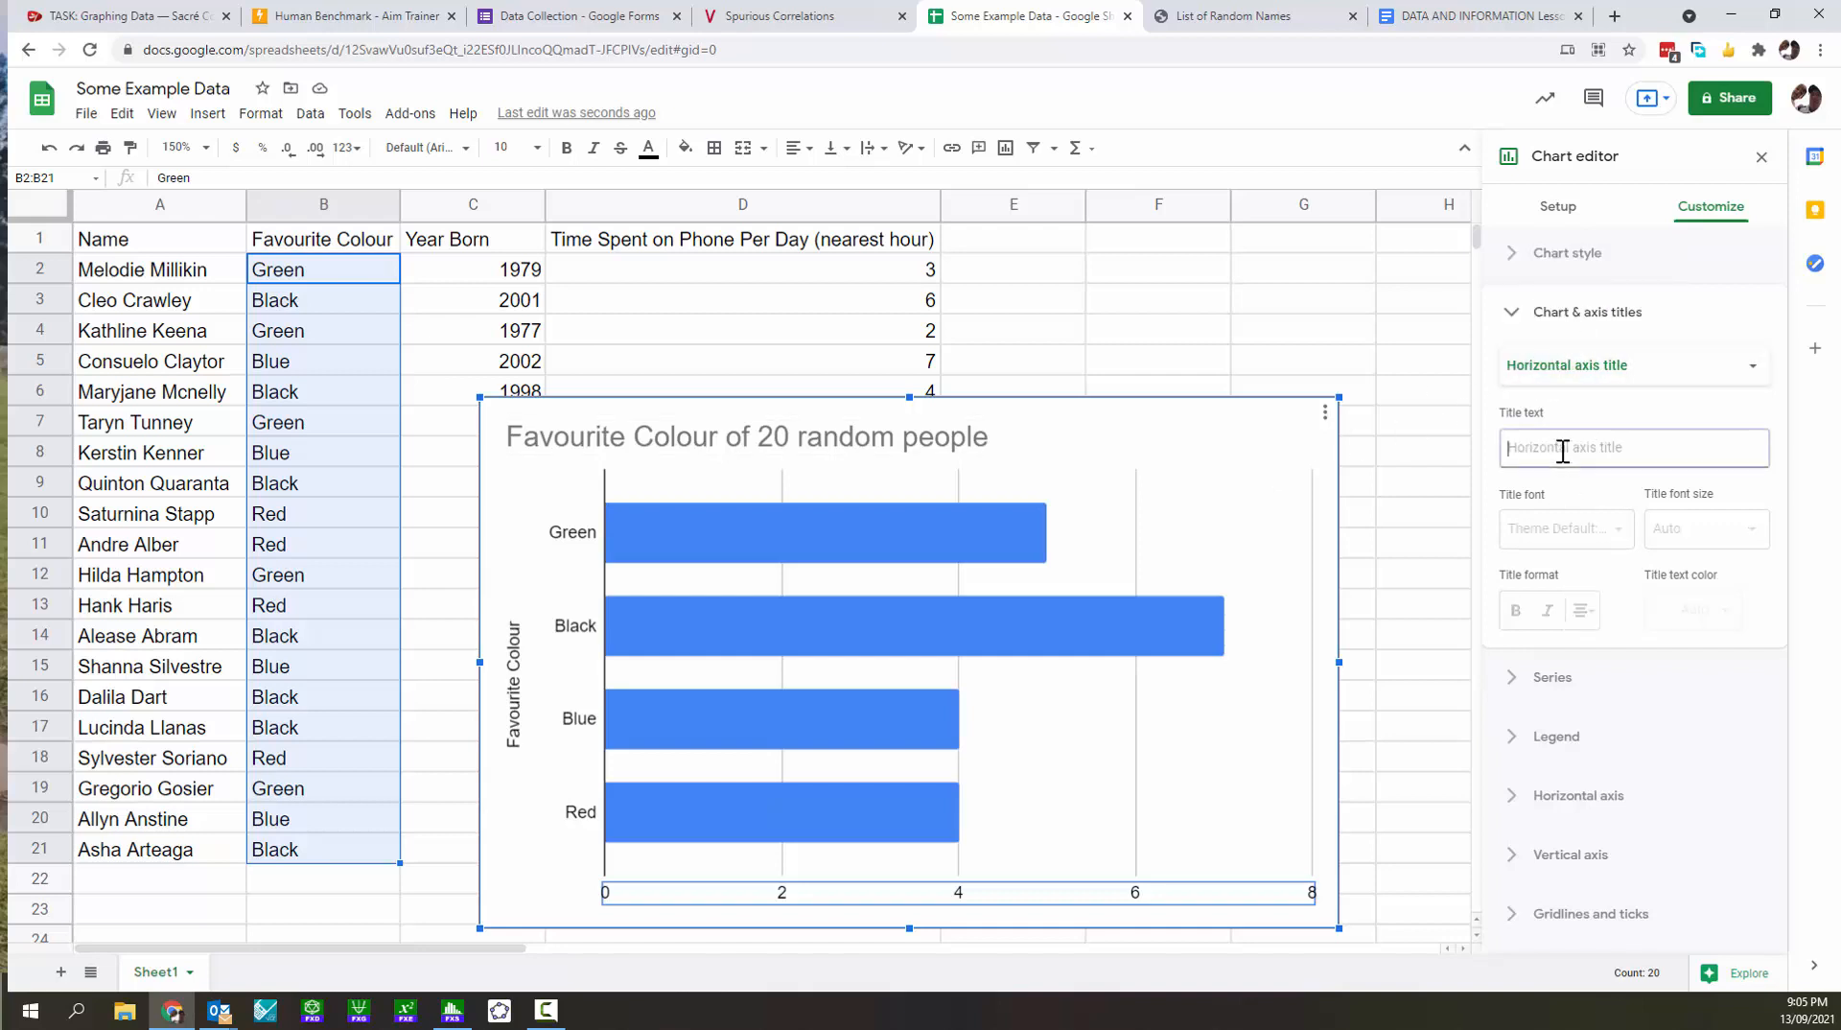
text(Frequency)
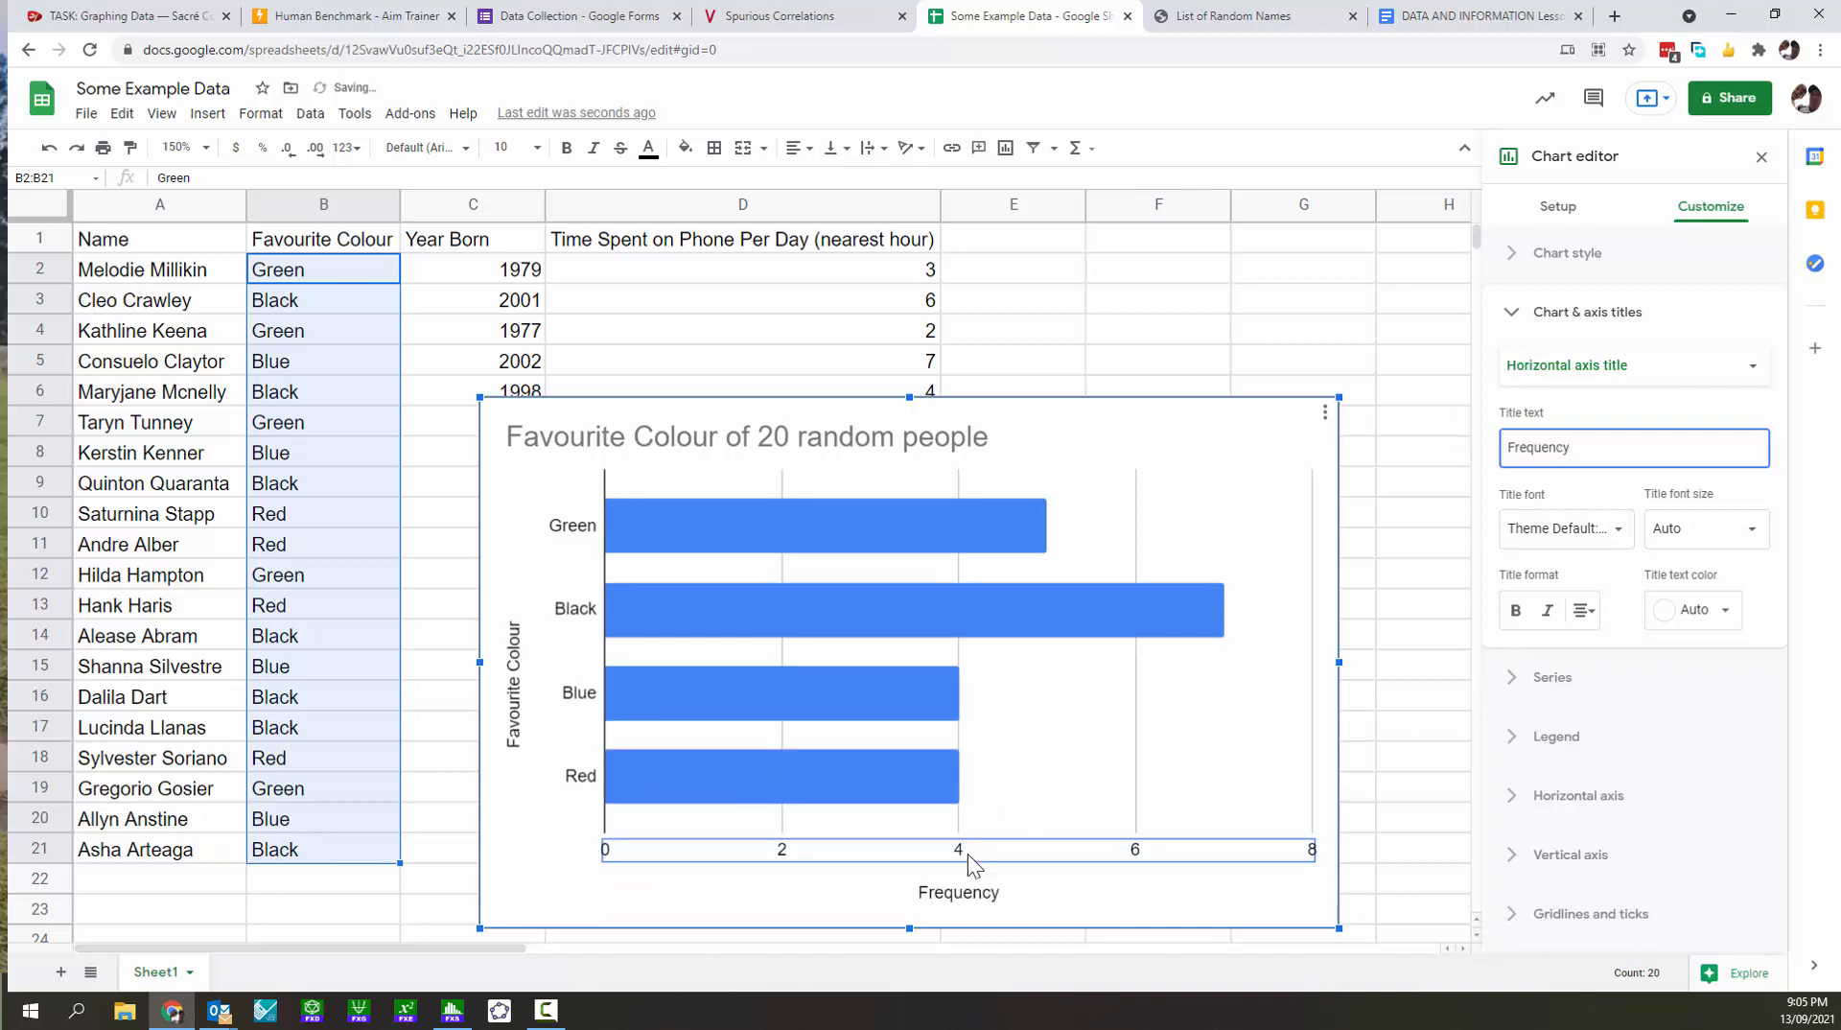
Copy the favourite colour bar chart and create a new blank Google Docs document.
click(647, 999)
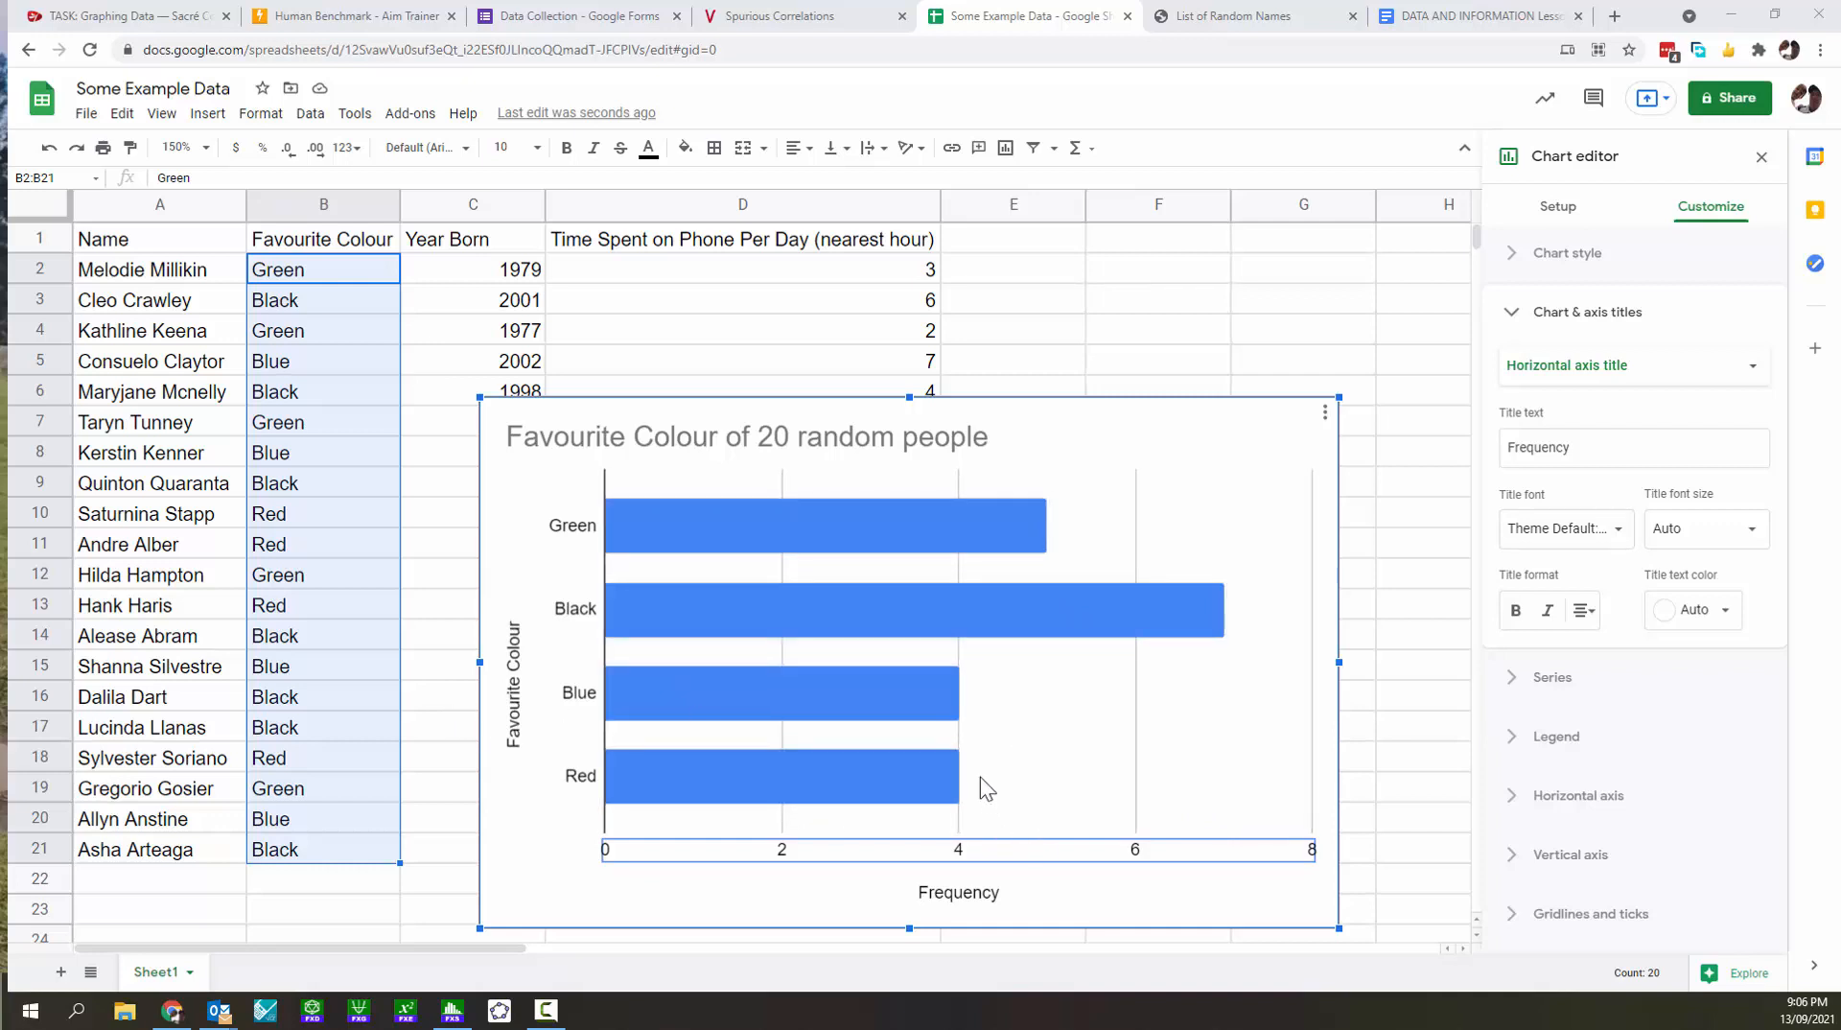
click(1167, 486)
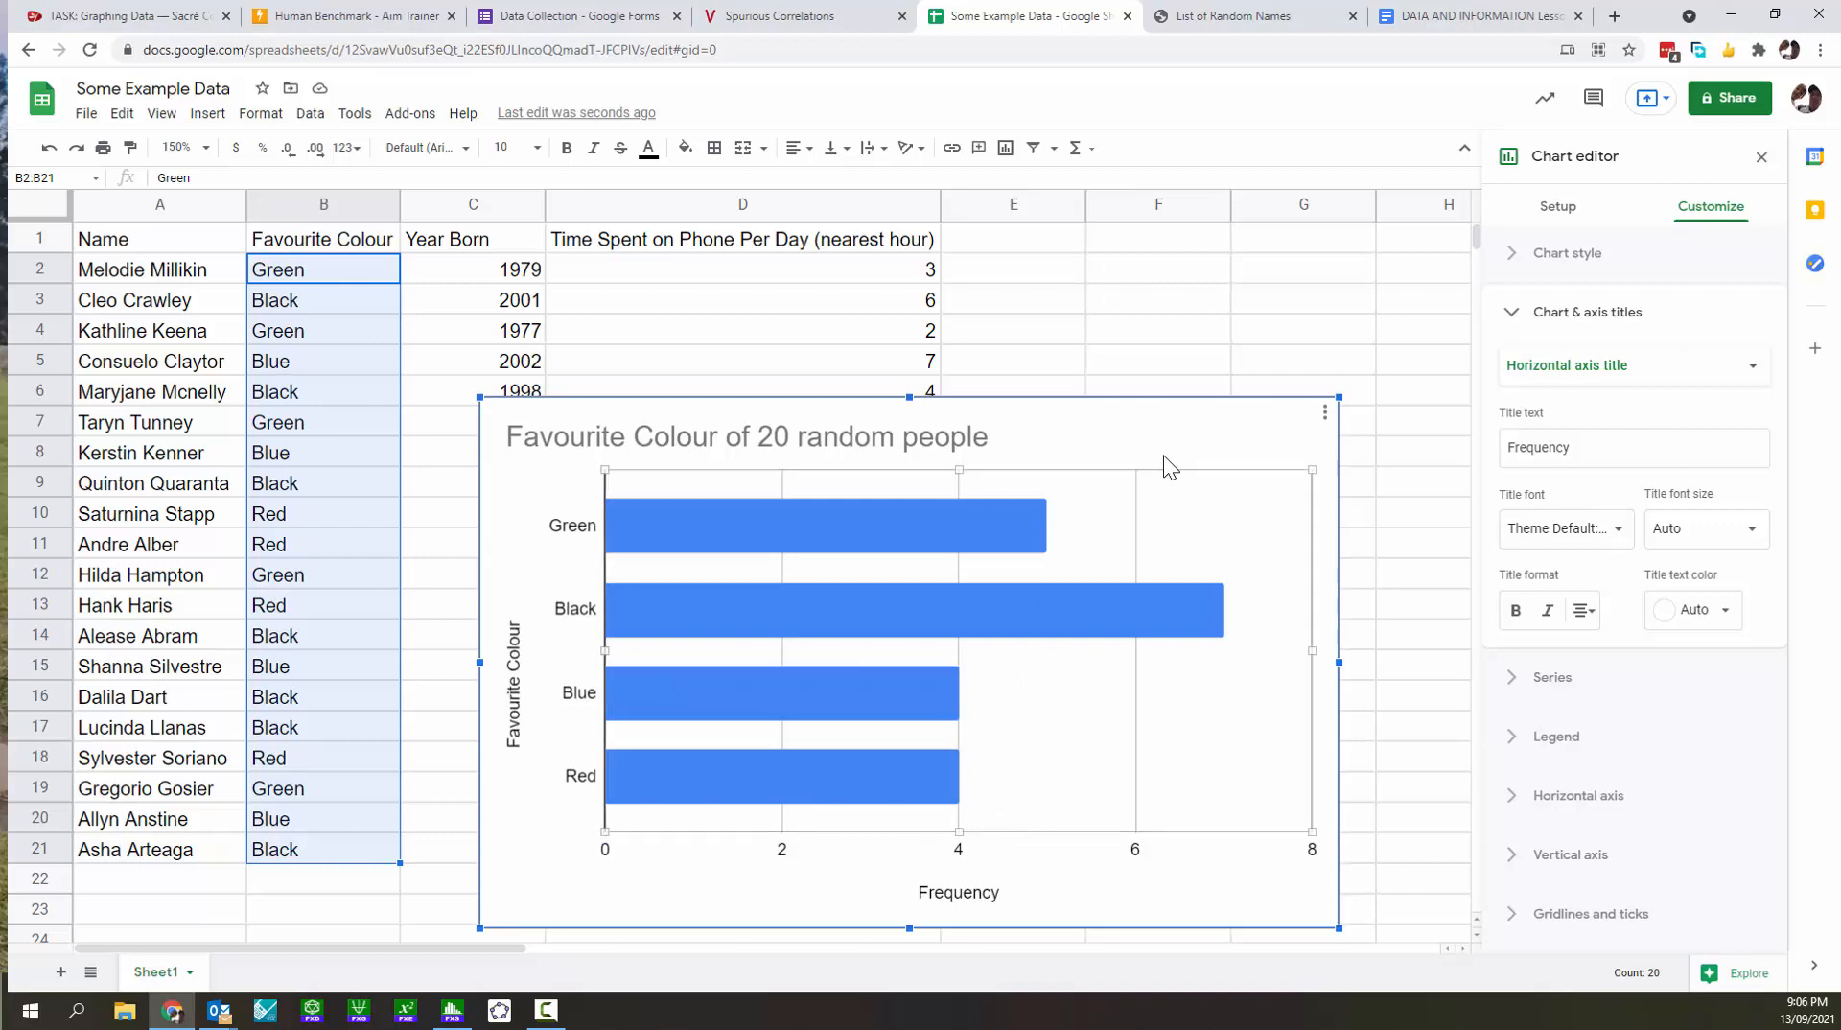
click(1166, 462)
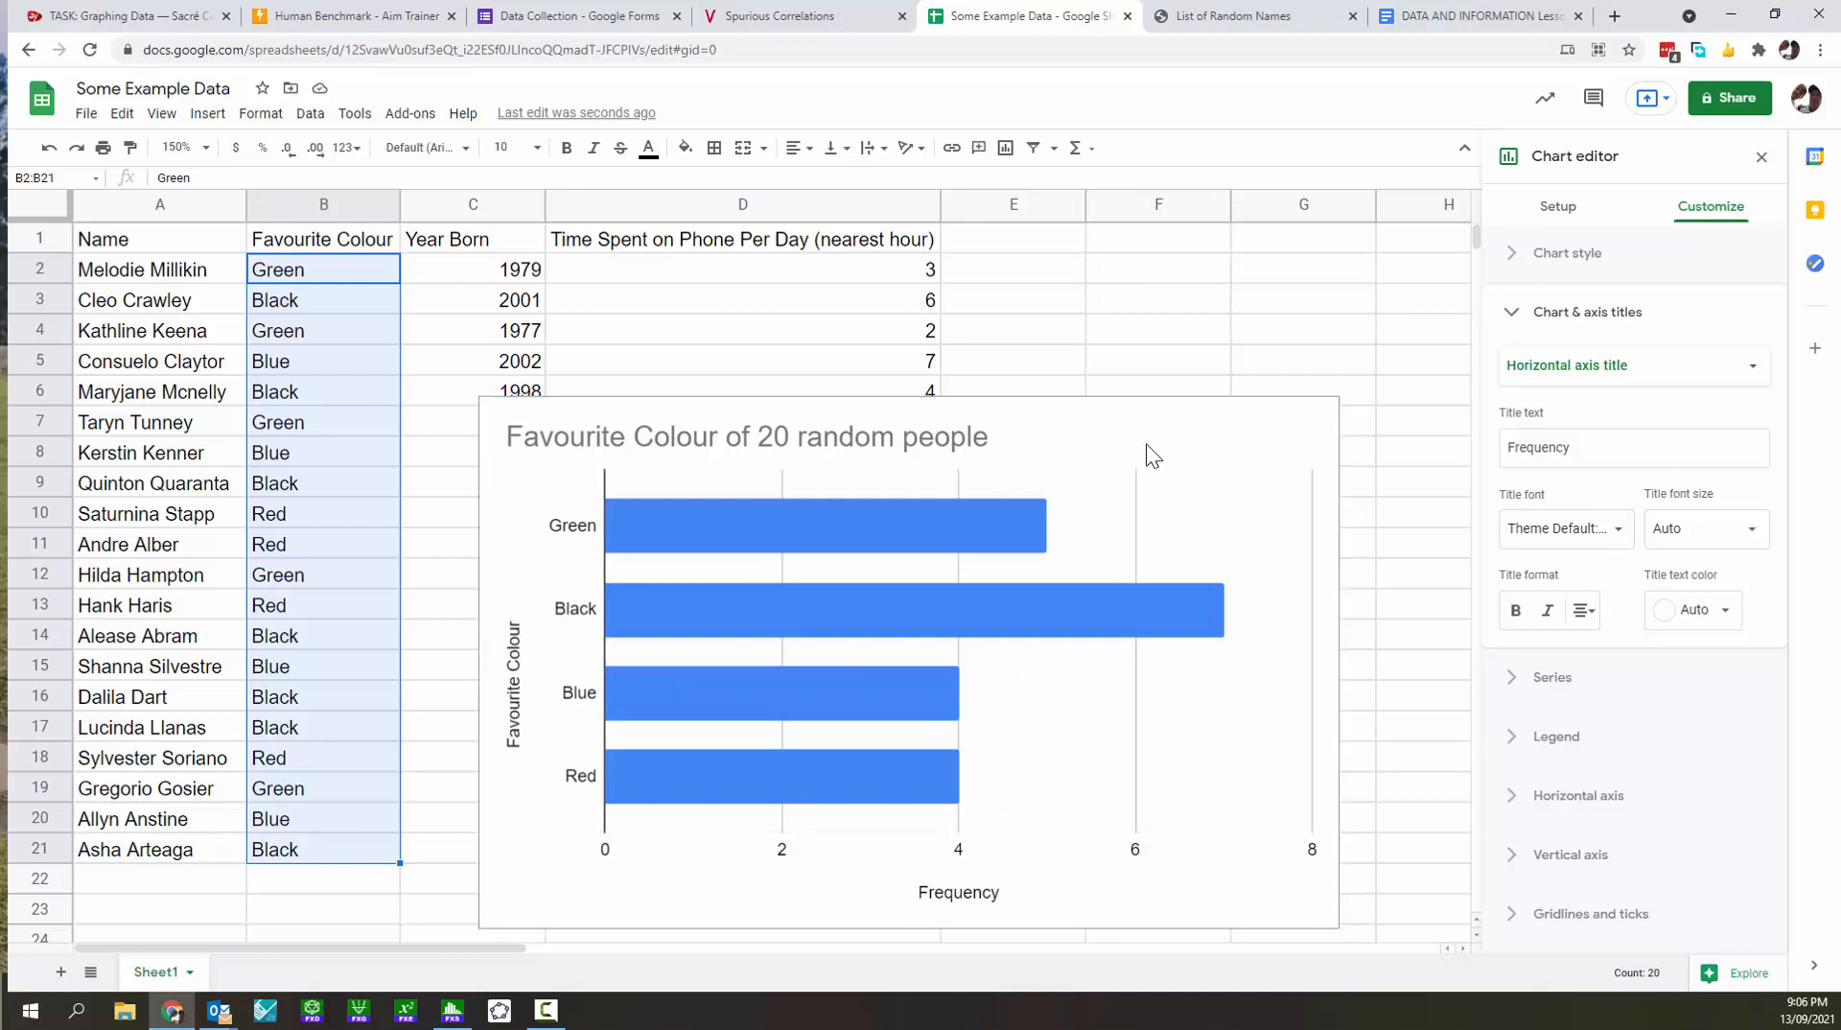
click(1613, 9)
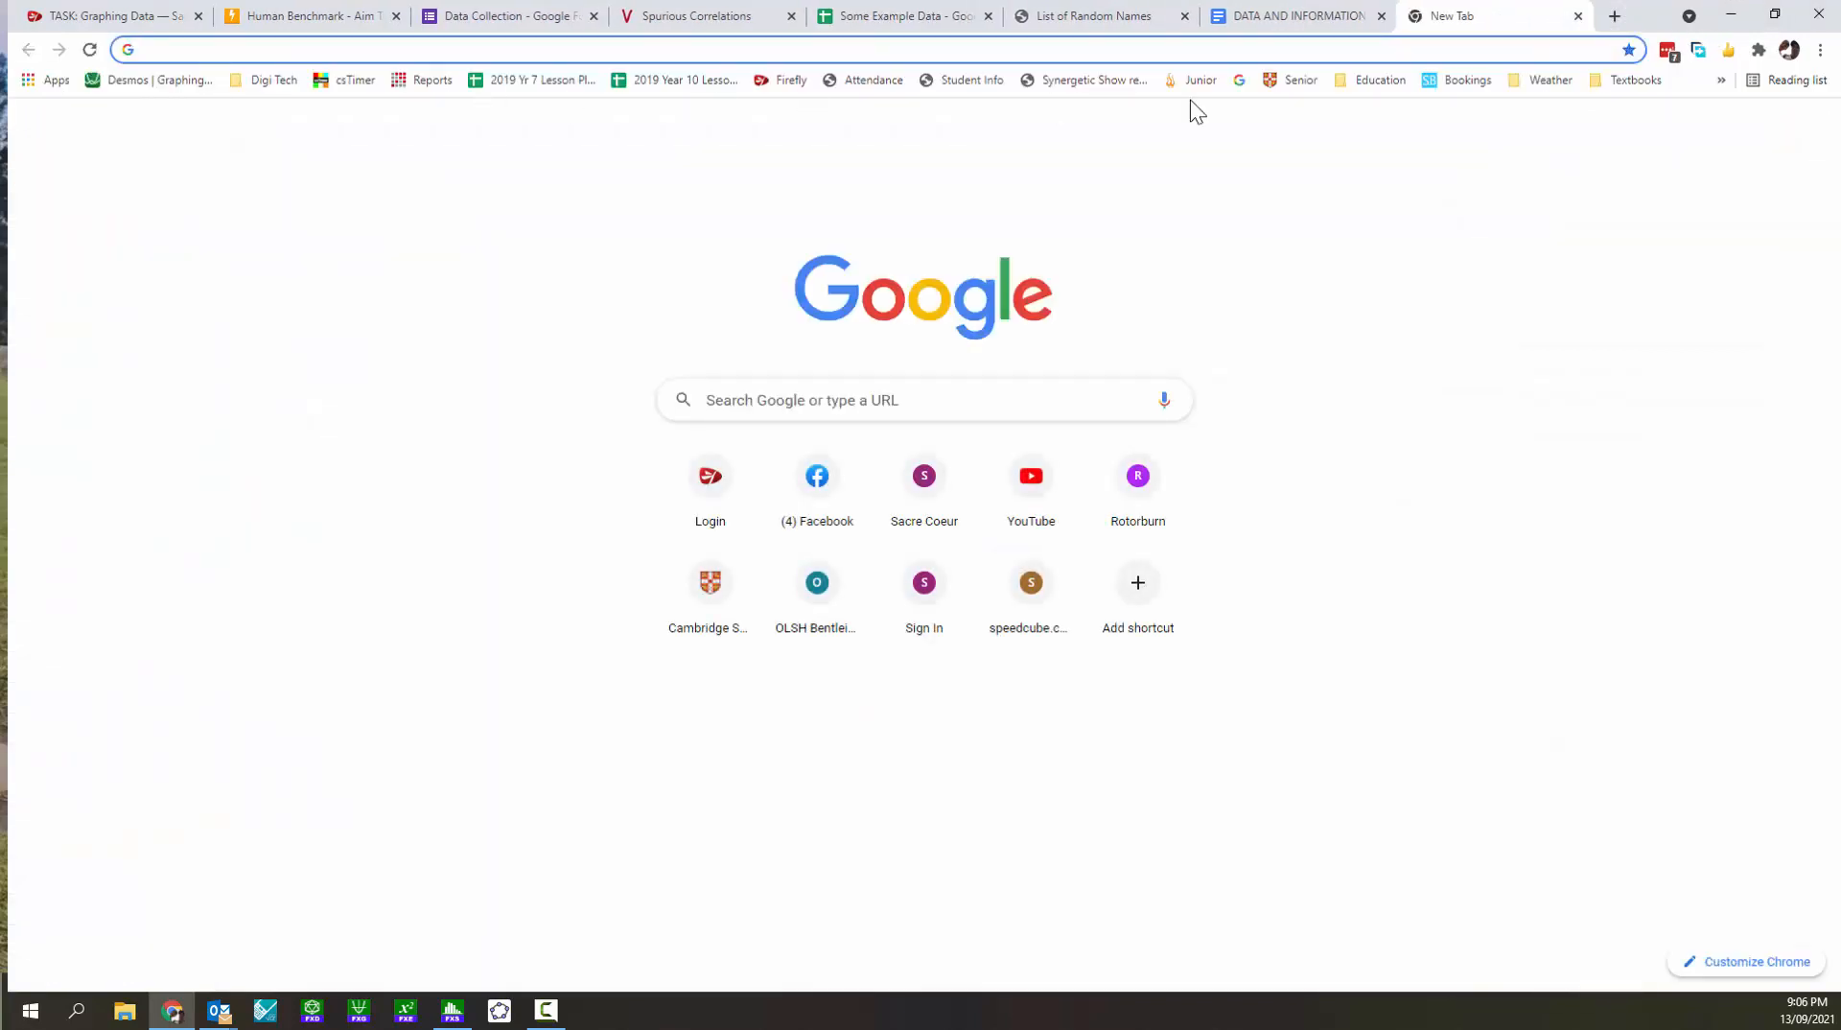
click(1774, 136)
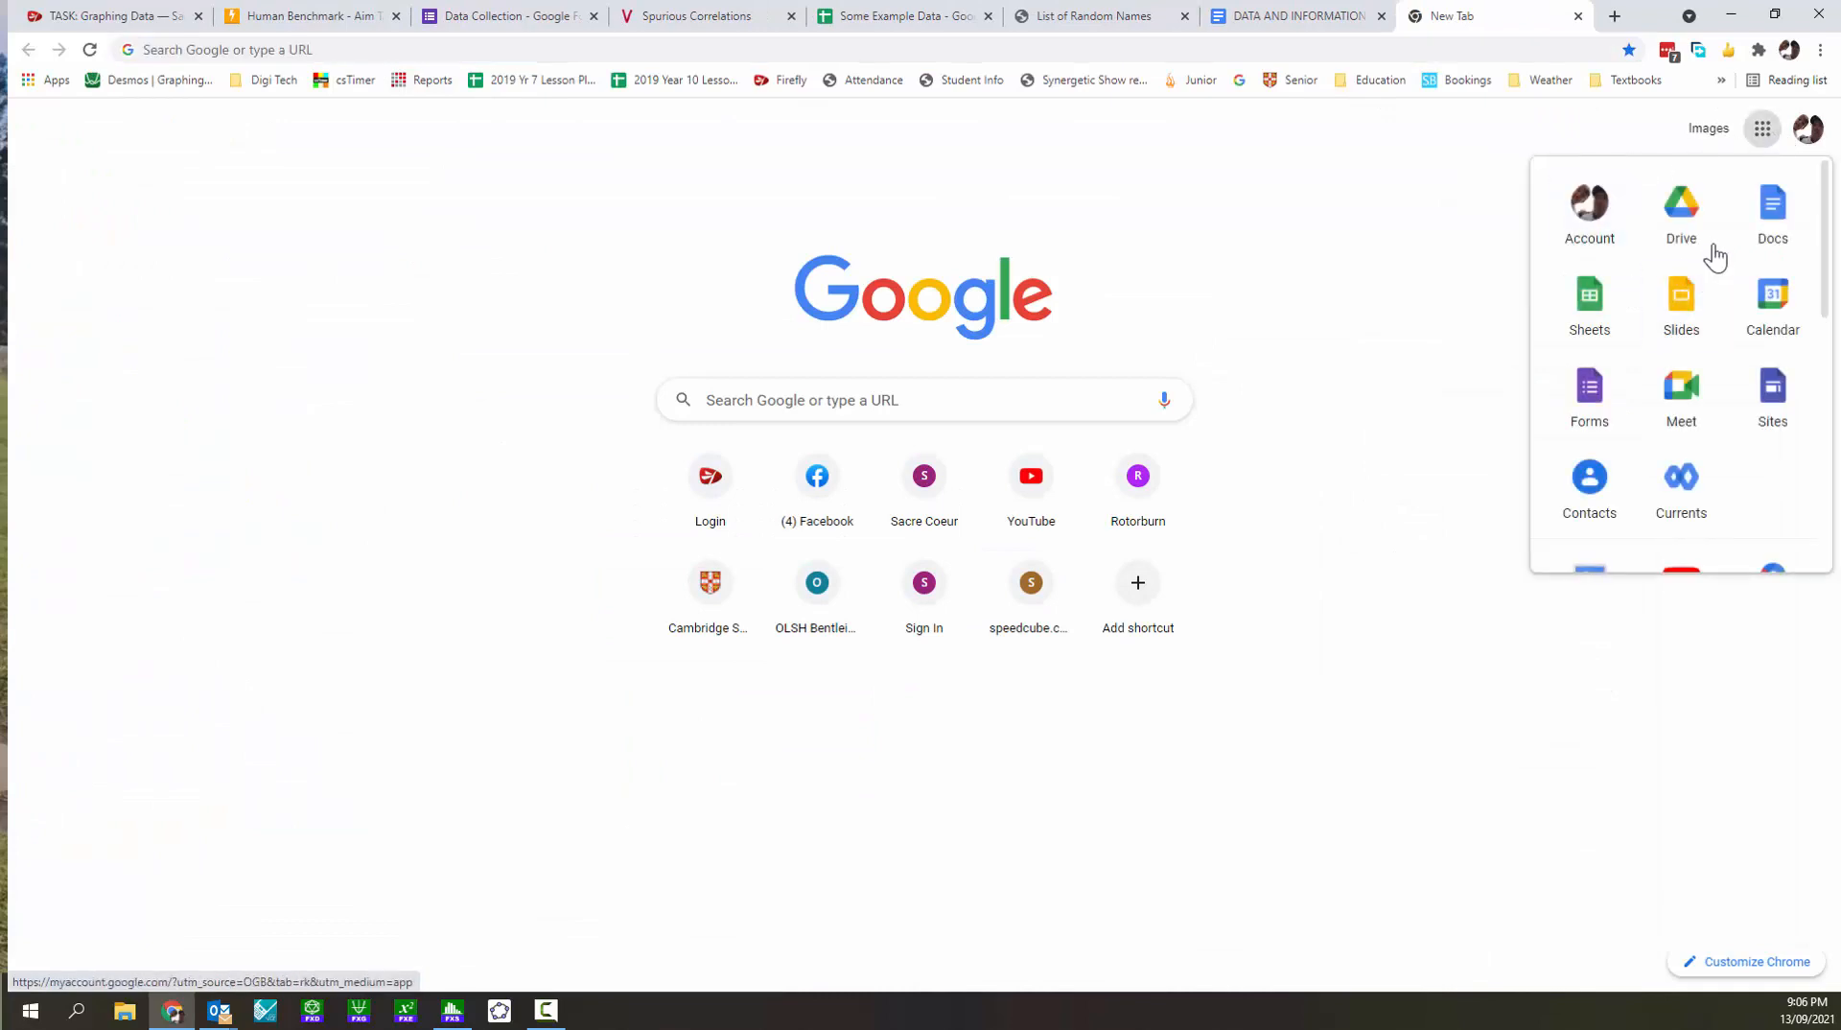
click(1773, 219)
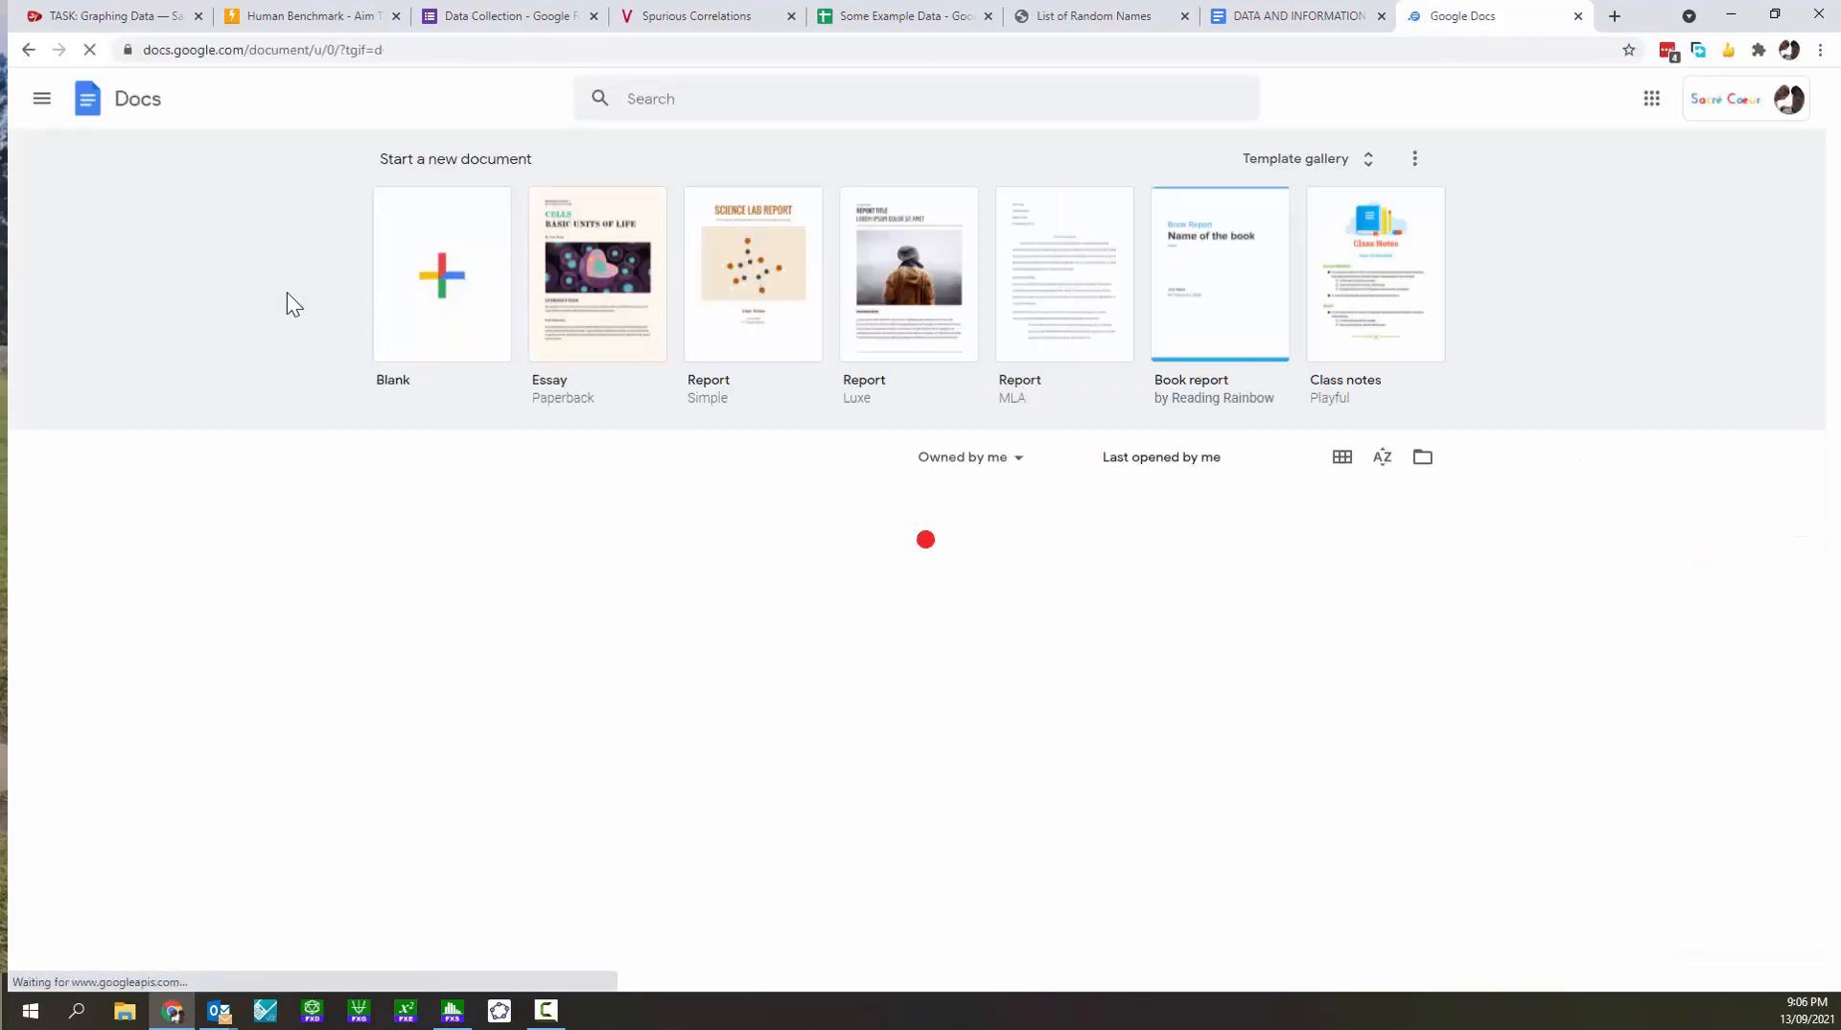
click(473, 319)
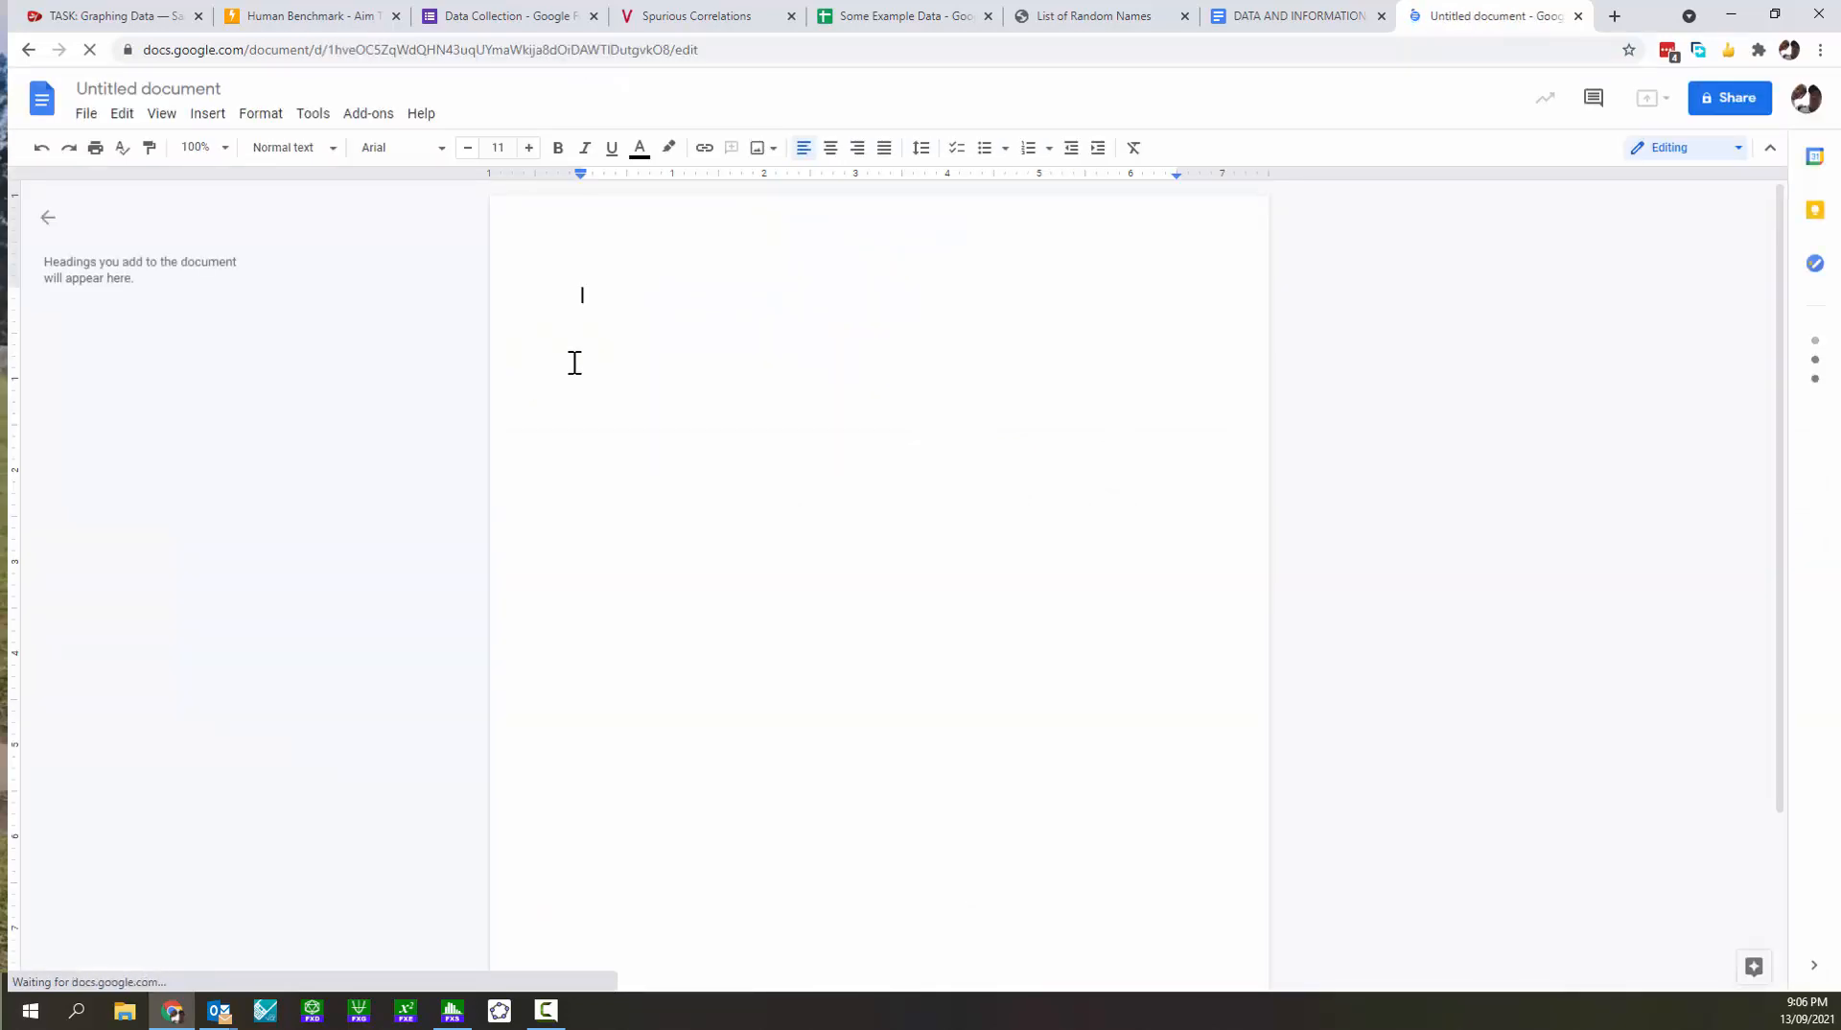
Paste the copied chart into the blank document, unlinked from the spreadsheet.
key(ctrl+v)
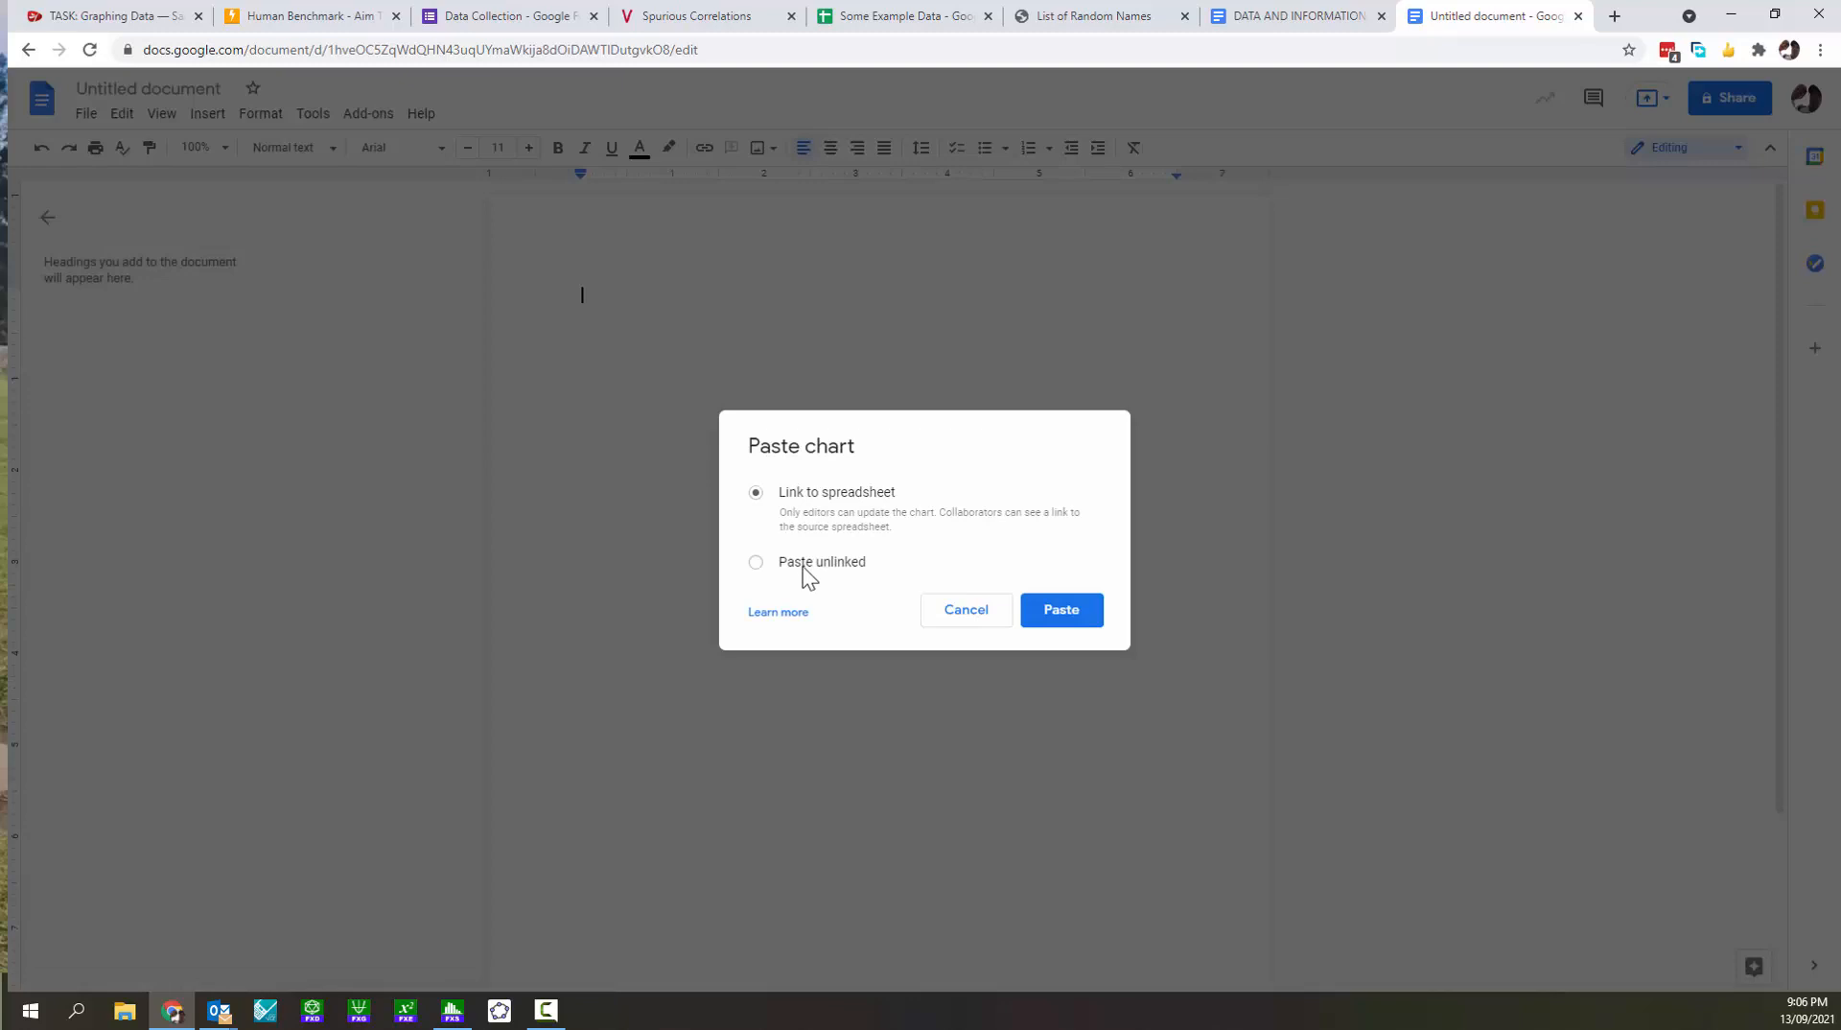
click(804, 564)
click(1065, 612)
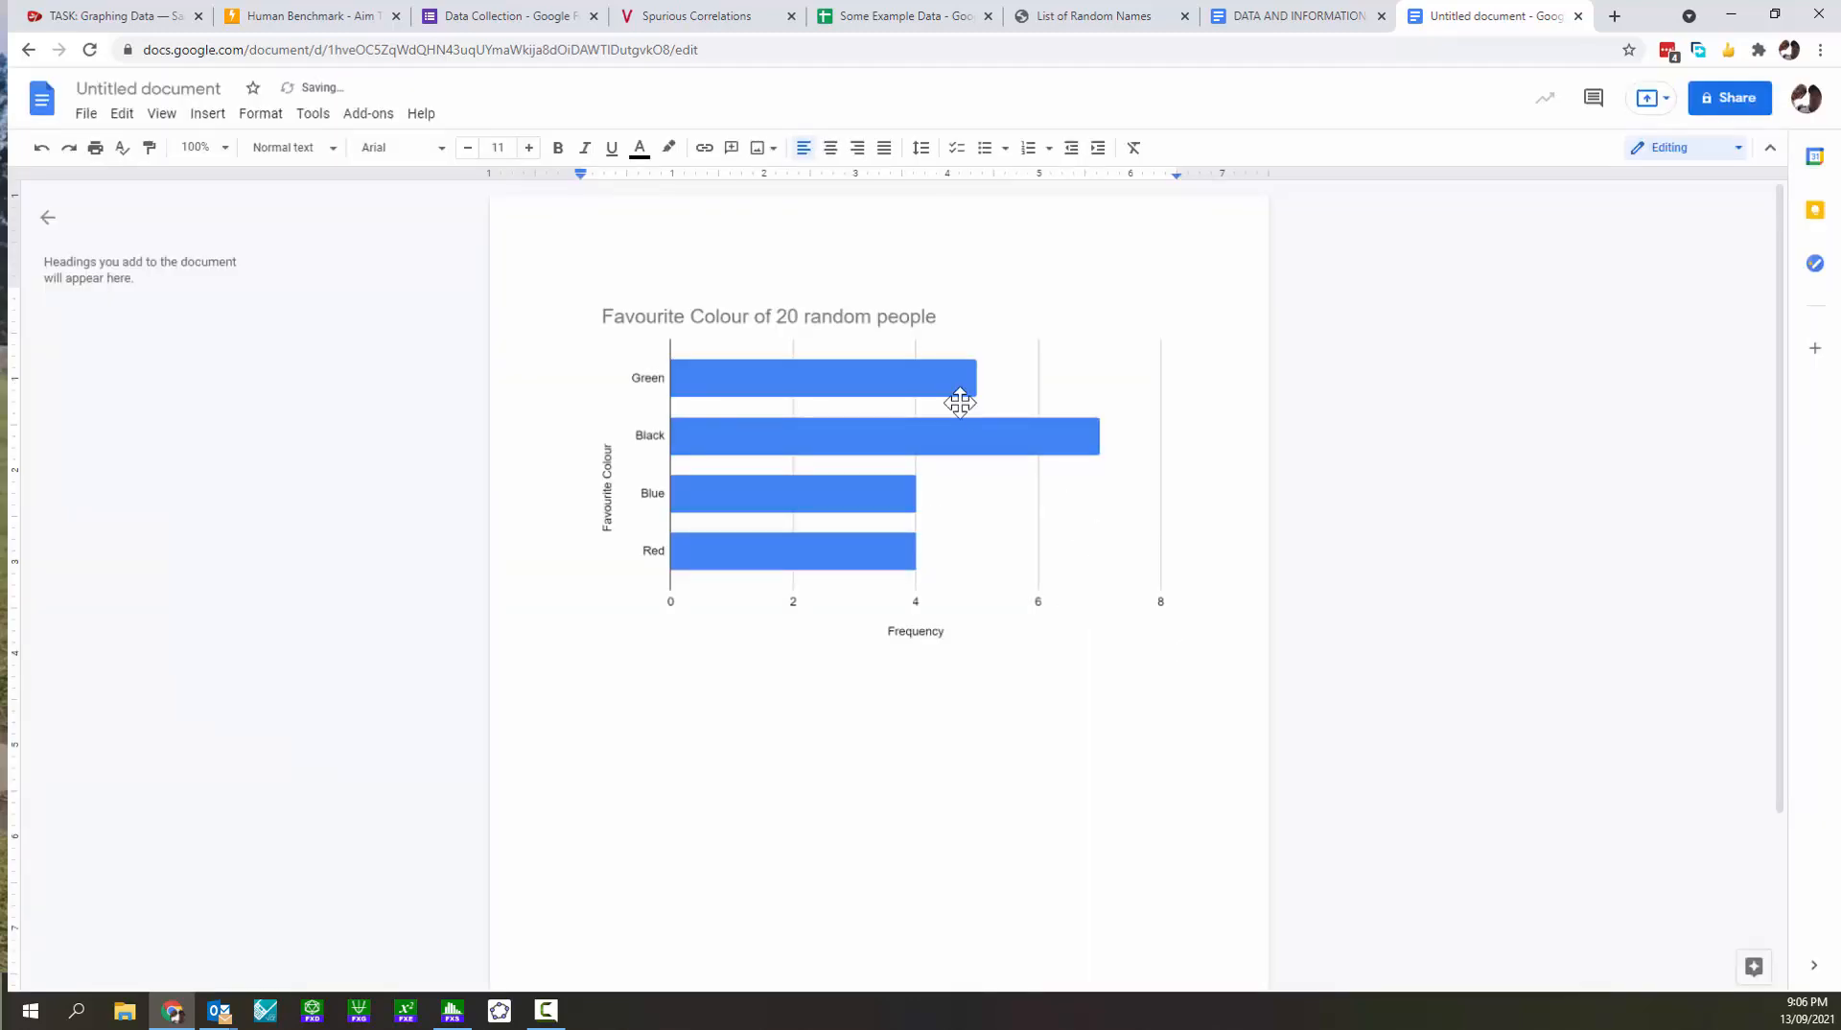
Below the chart, write that the favourite colour of the 20 random people listed was Black (8), followed by Green (7), with Blue and Red tied on 4.
key(Return)
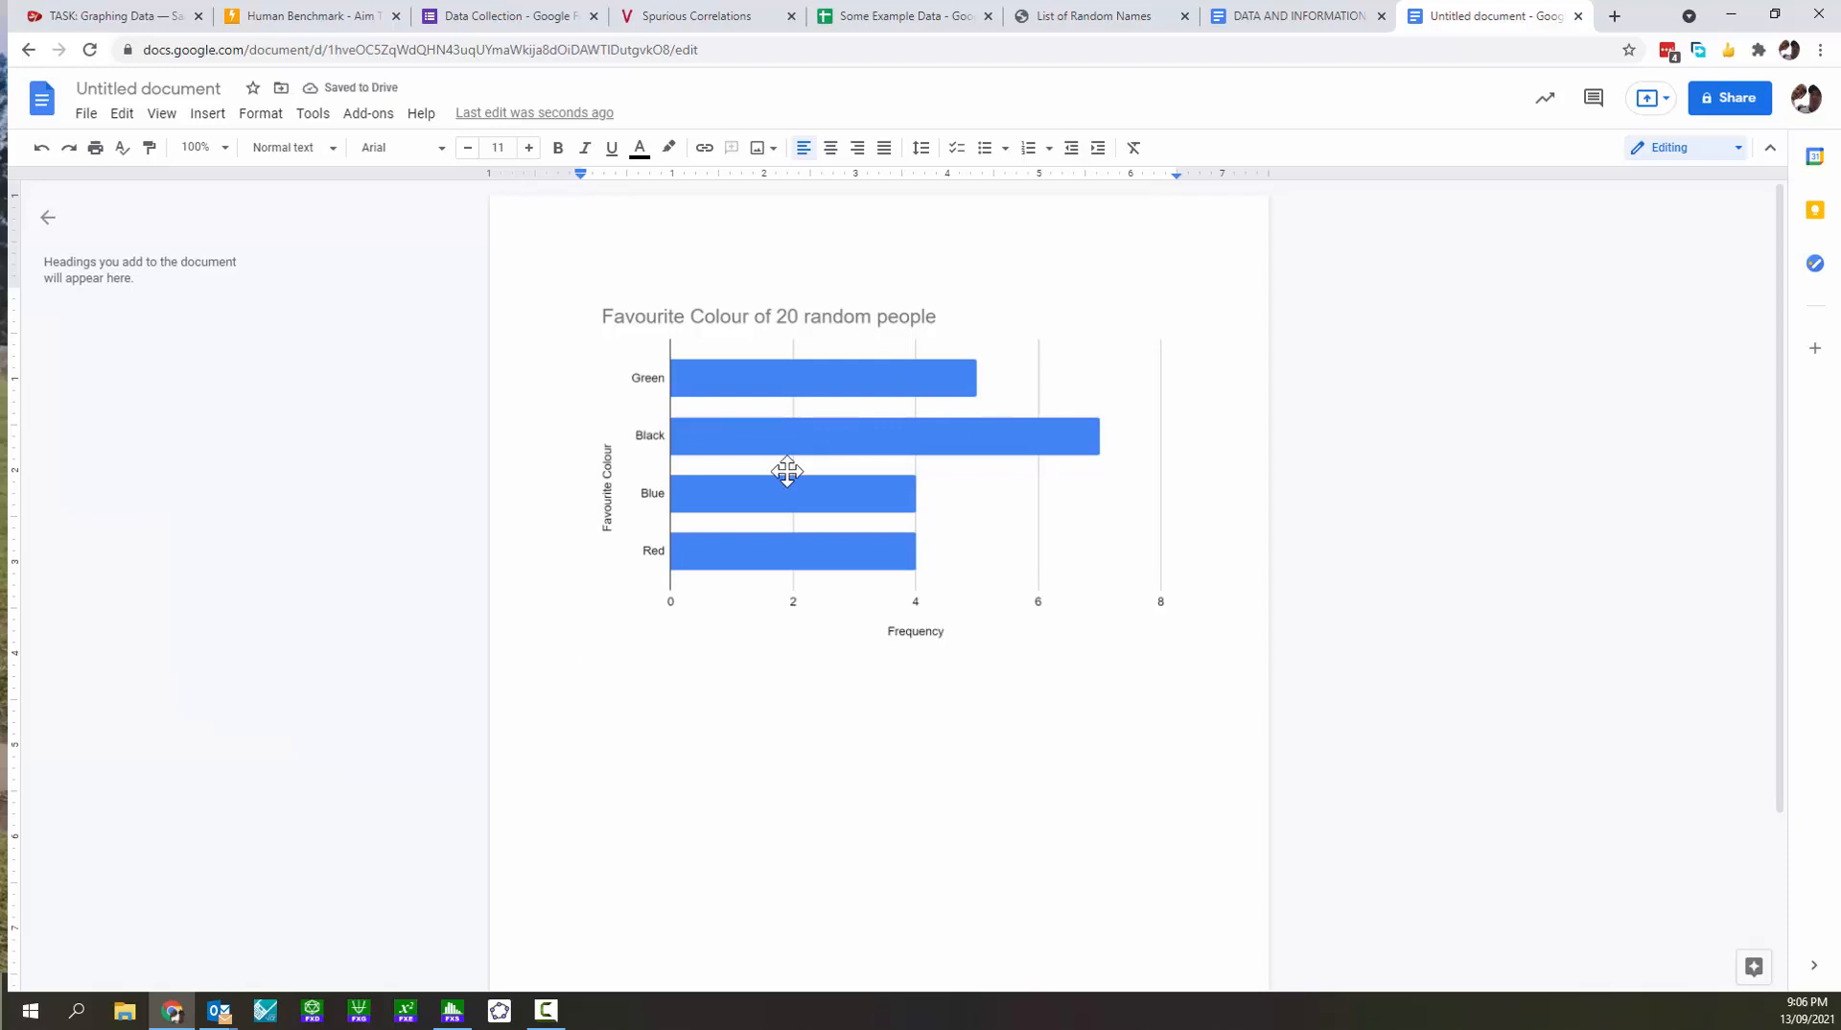
text(The favourite colou)
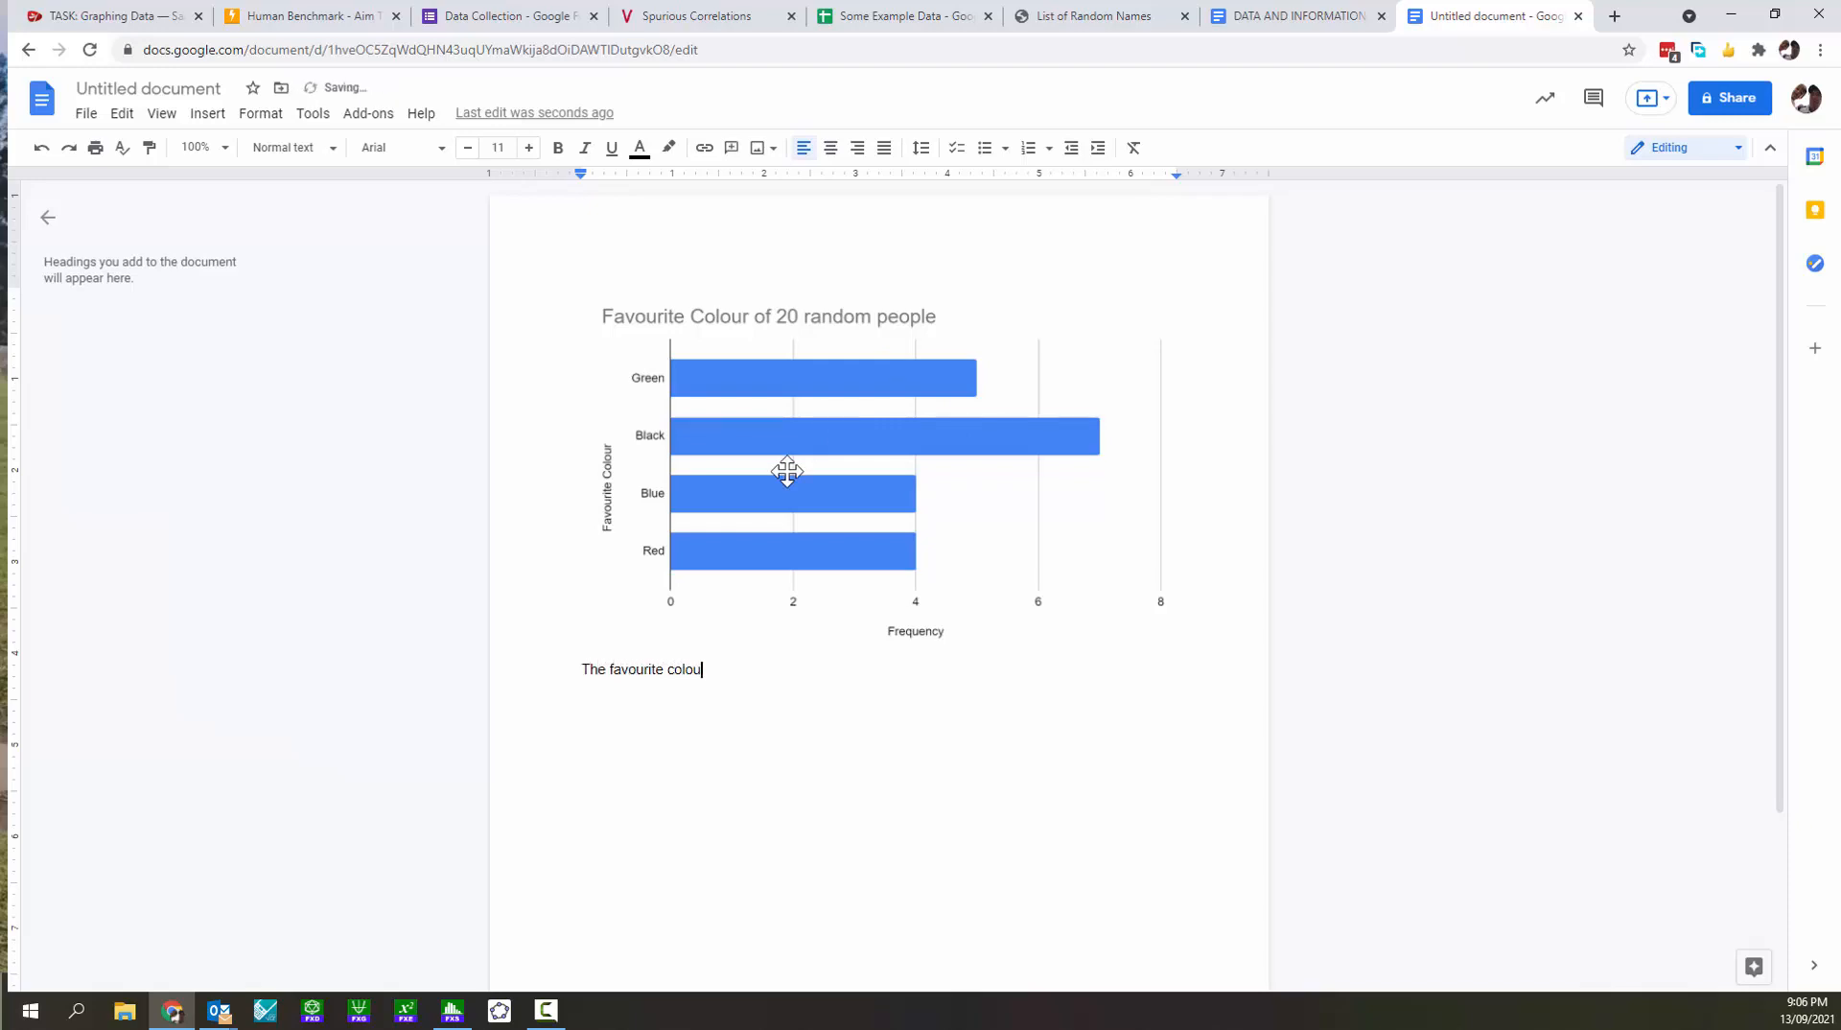
text(r of the 20 random people li)
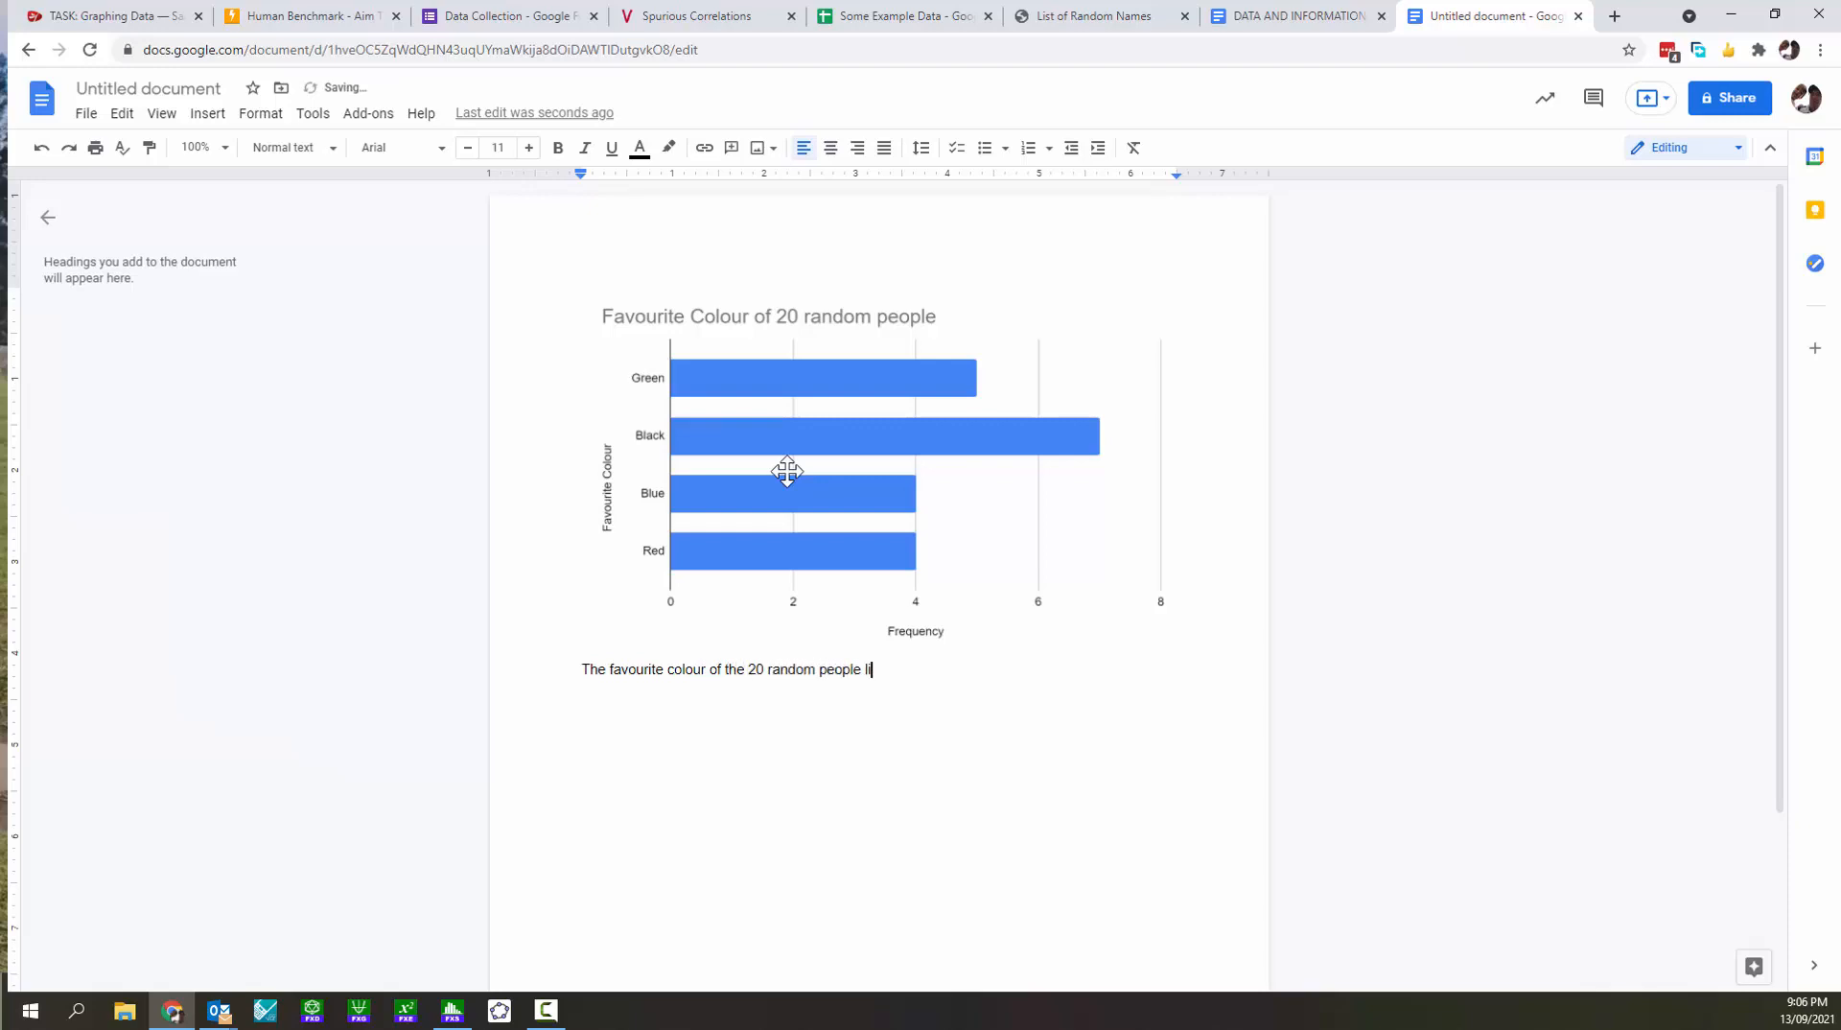
text(sted was Black (8), followed by Green (7)
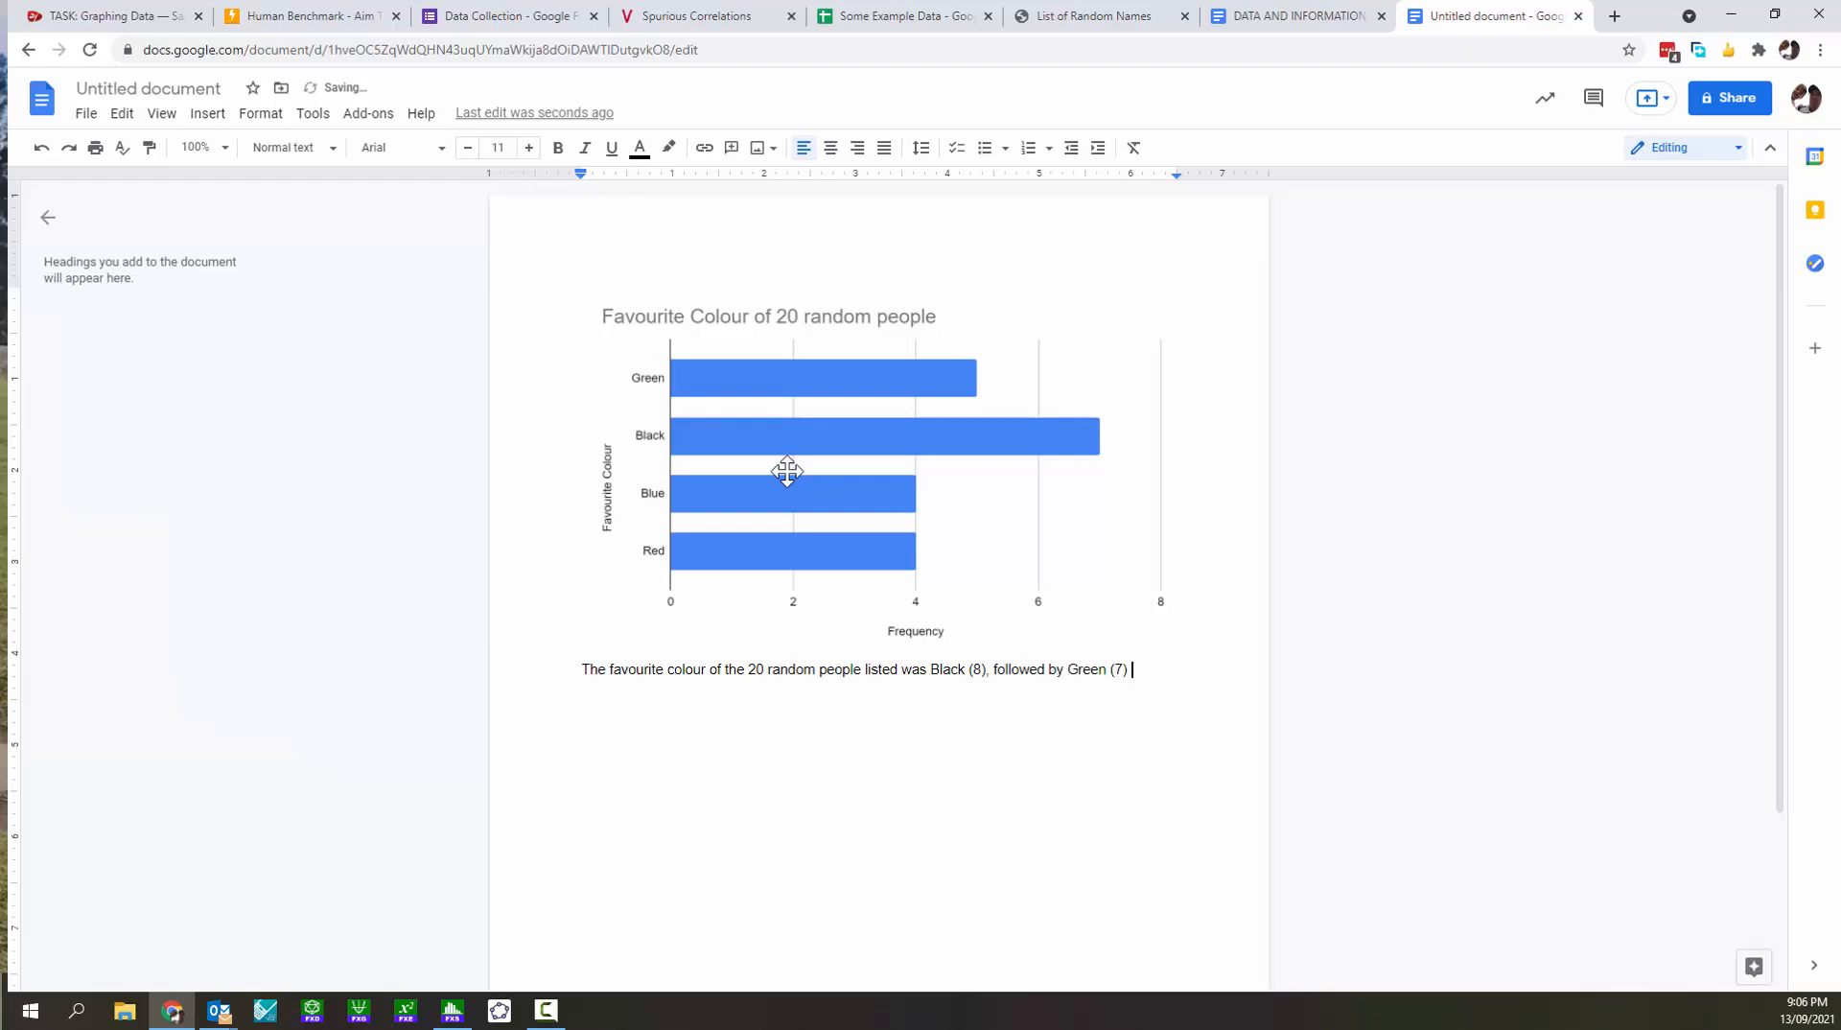
text(blu)
key(BackSpace)
key(BackSpace)
key(BackSpace)
text(lue and Red tied on 4.)
Return to the Some Example Data spreadsheet and delete the favourite colour chart.
click(923, 19)
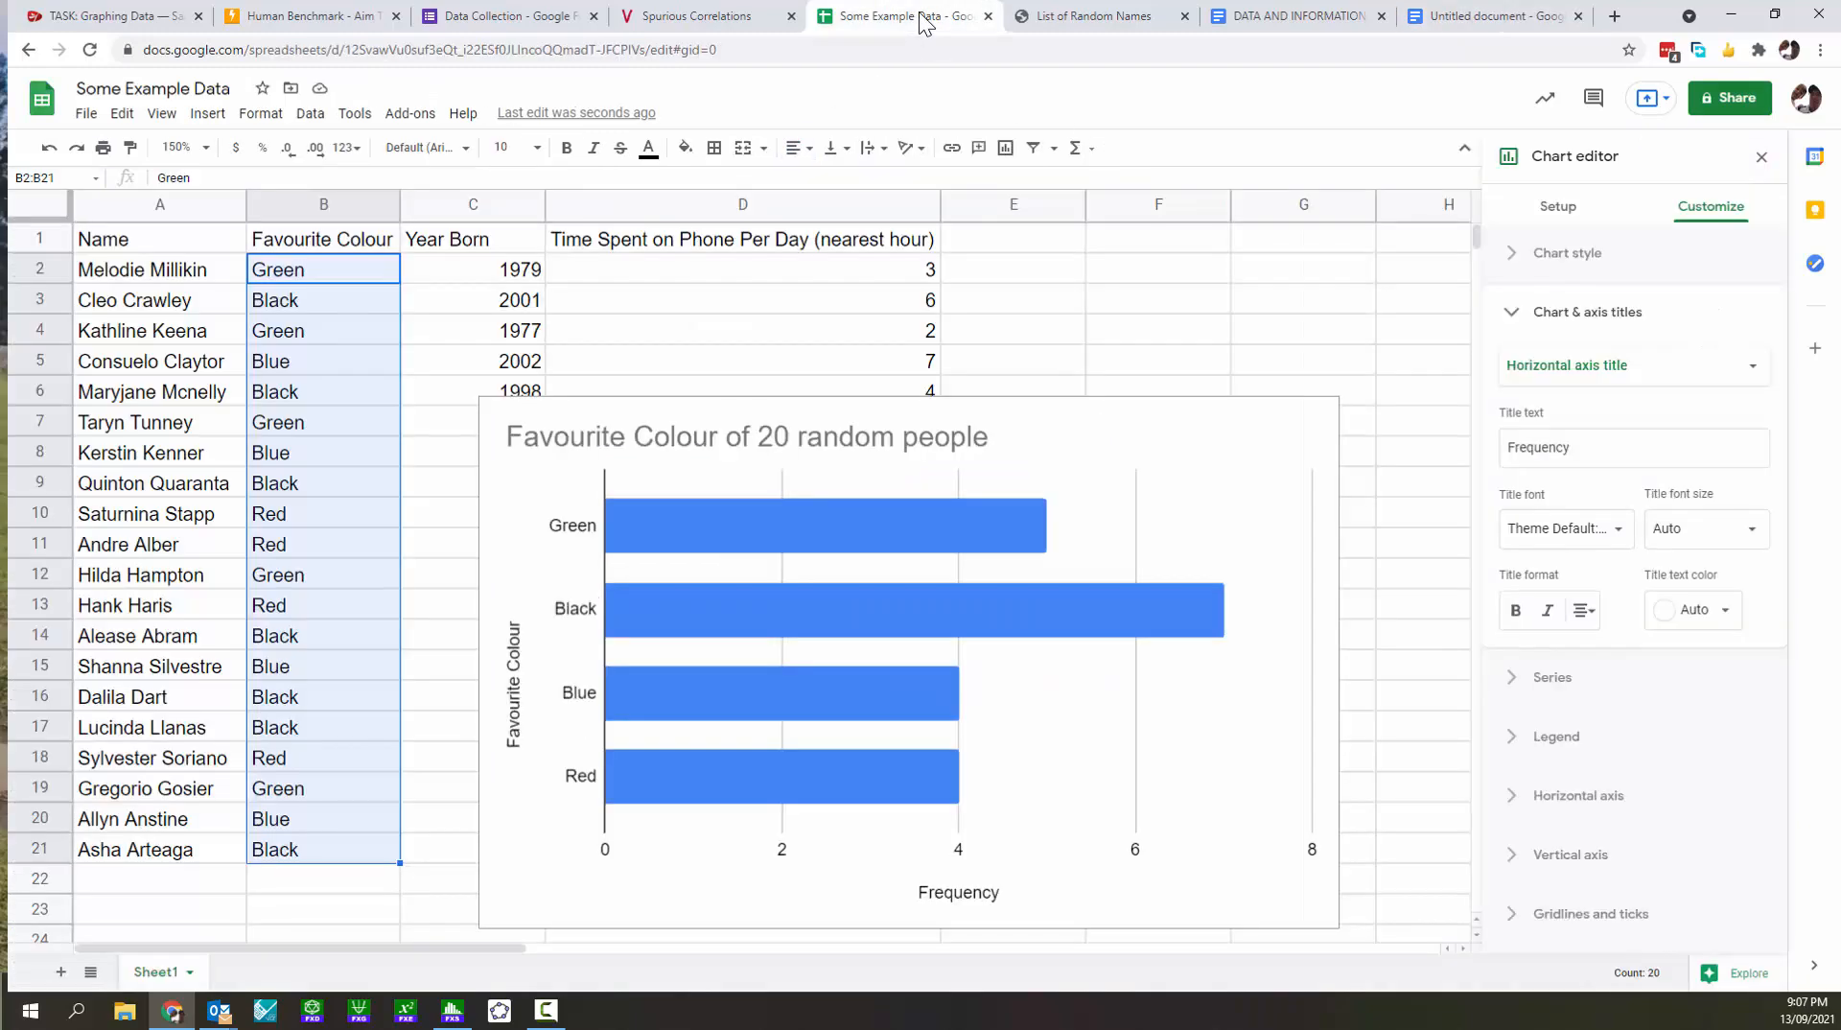
click(1089, 486)
key(Delete)
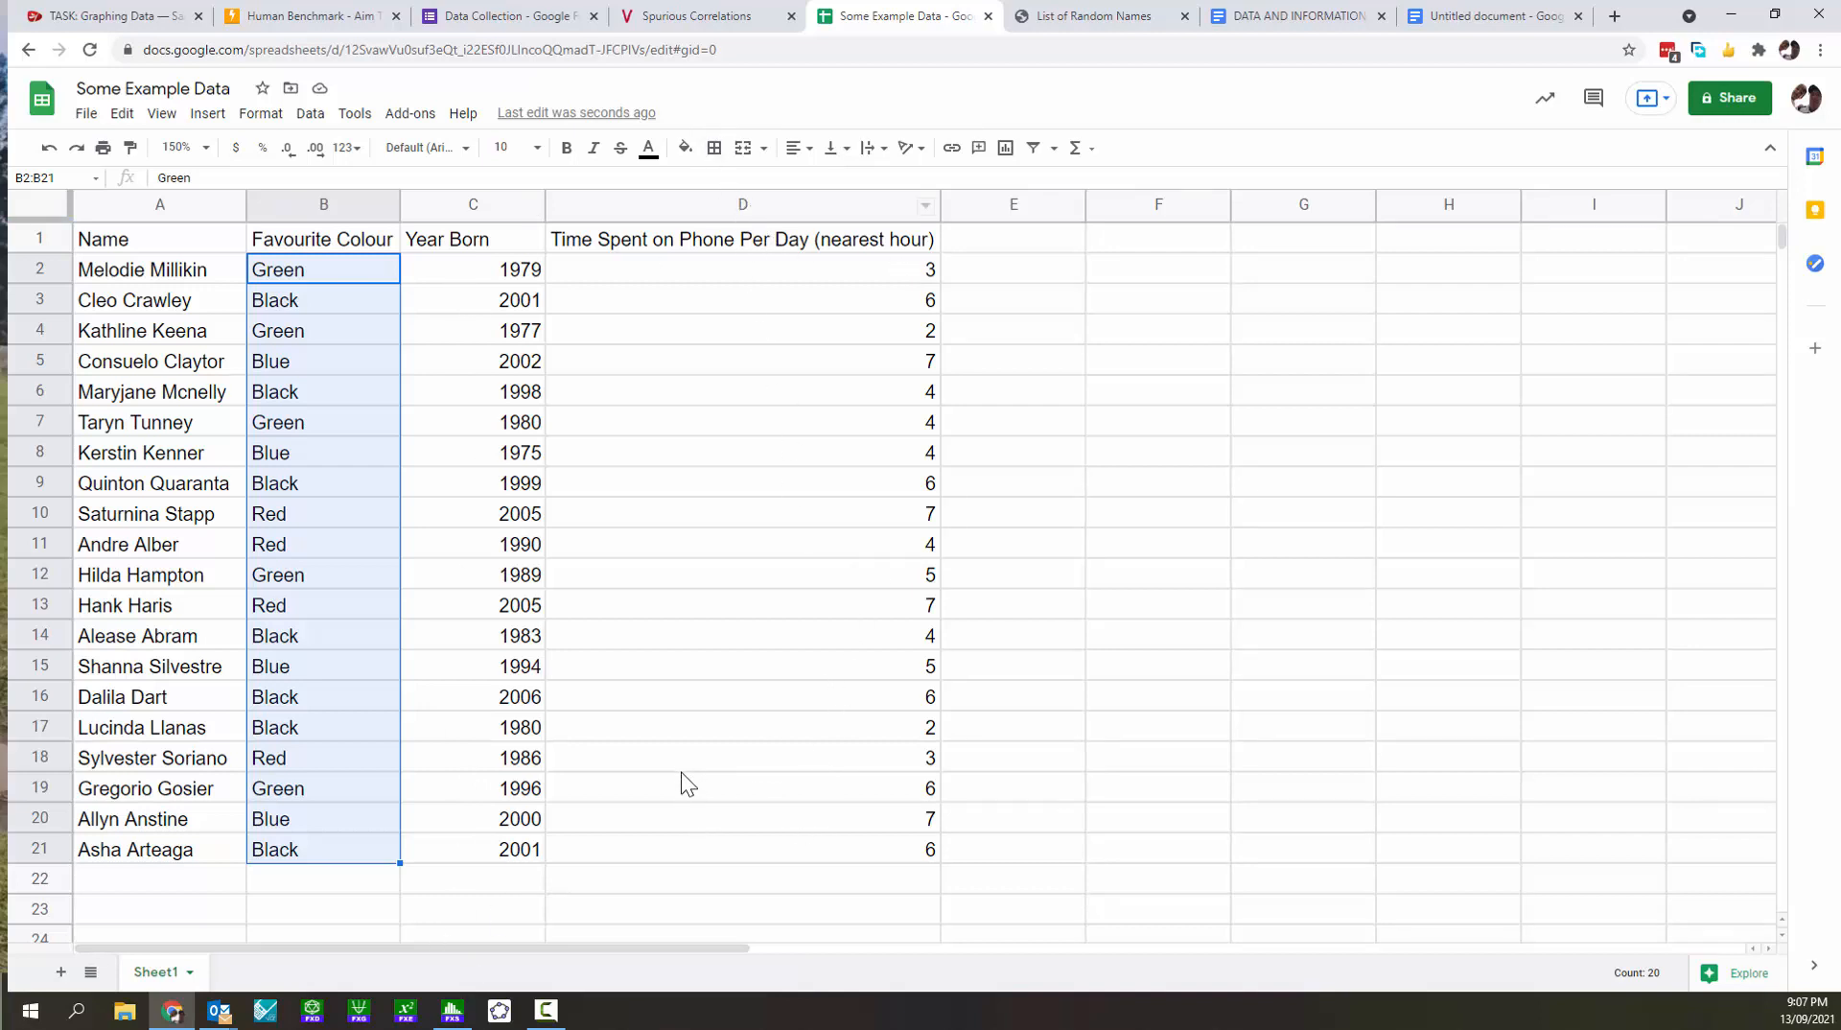
Insert a scatter chart of Time Spent on Phone Per Day against Year Born from the data in C2:D21.
click(458, 278)
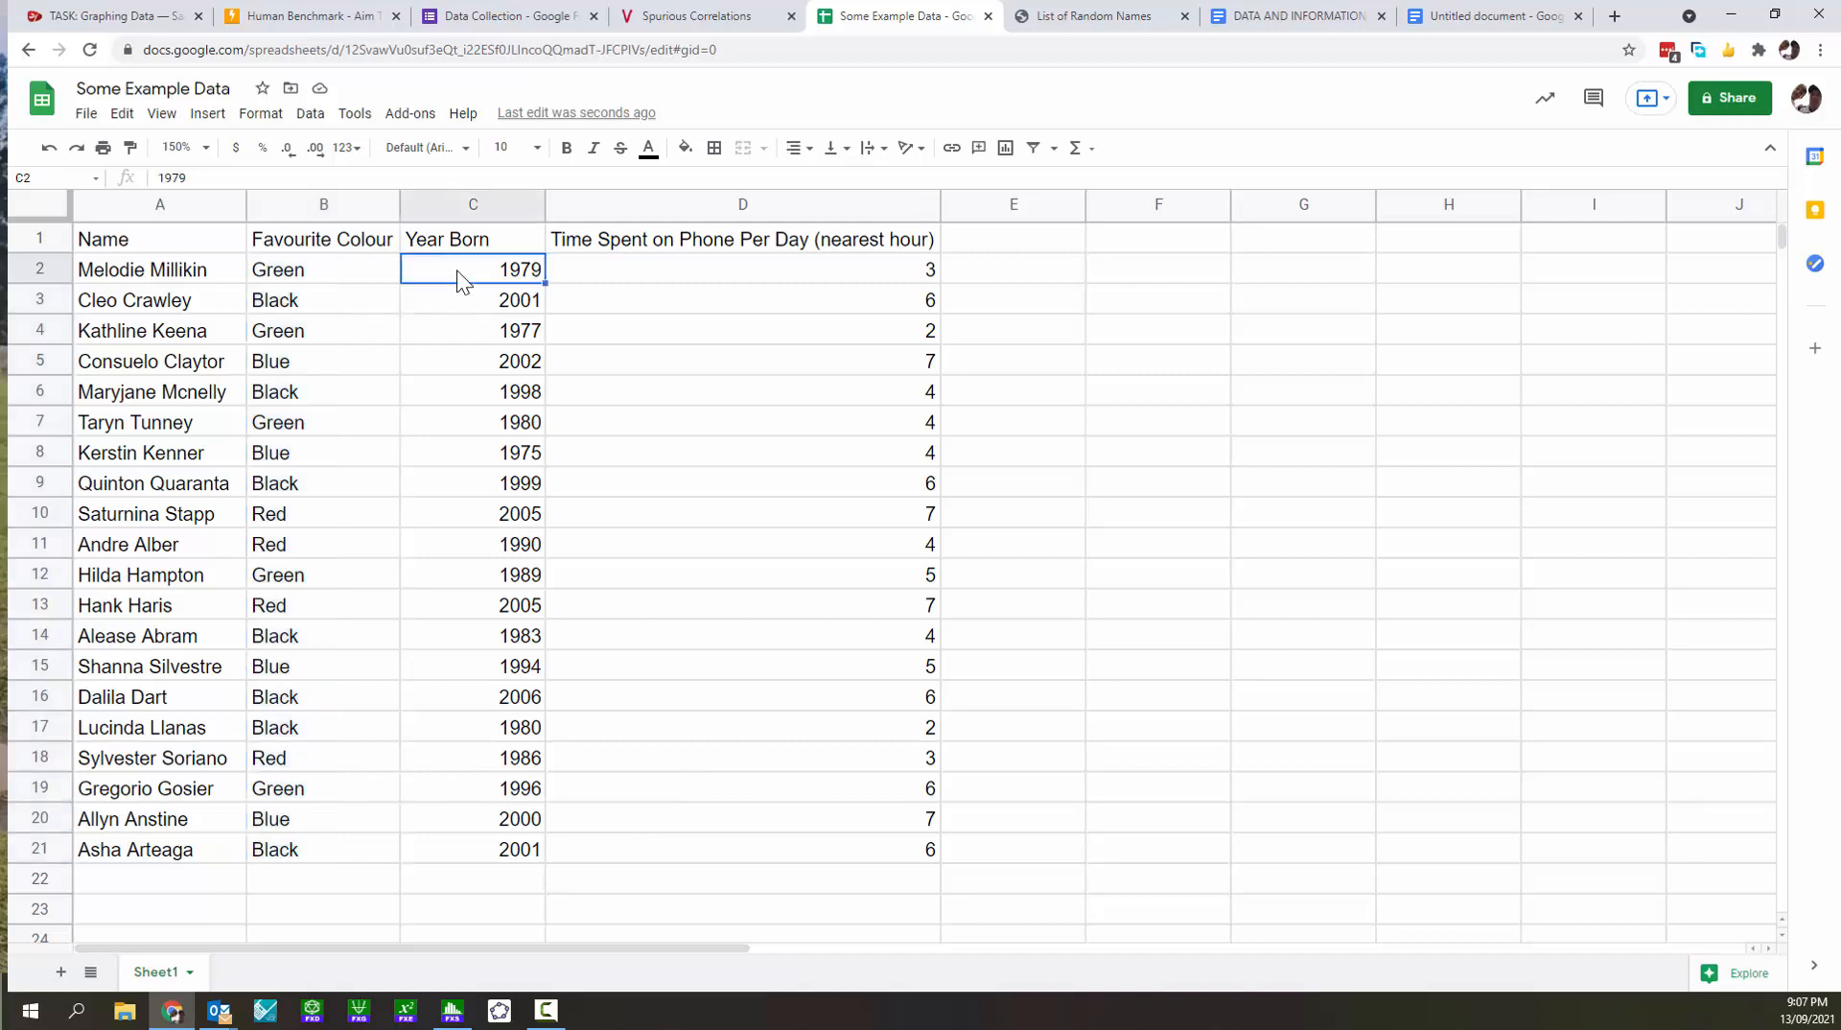
mouse_move(537, 274)
mouse_down()
mouse_move(663, 296)
mouse_move(779, 852)
mouse_up()
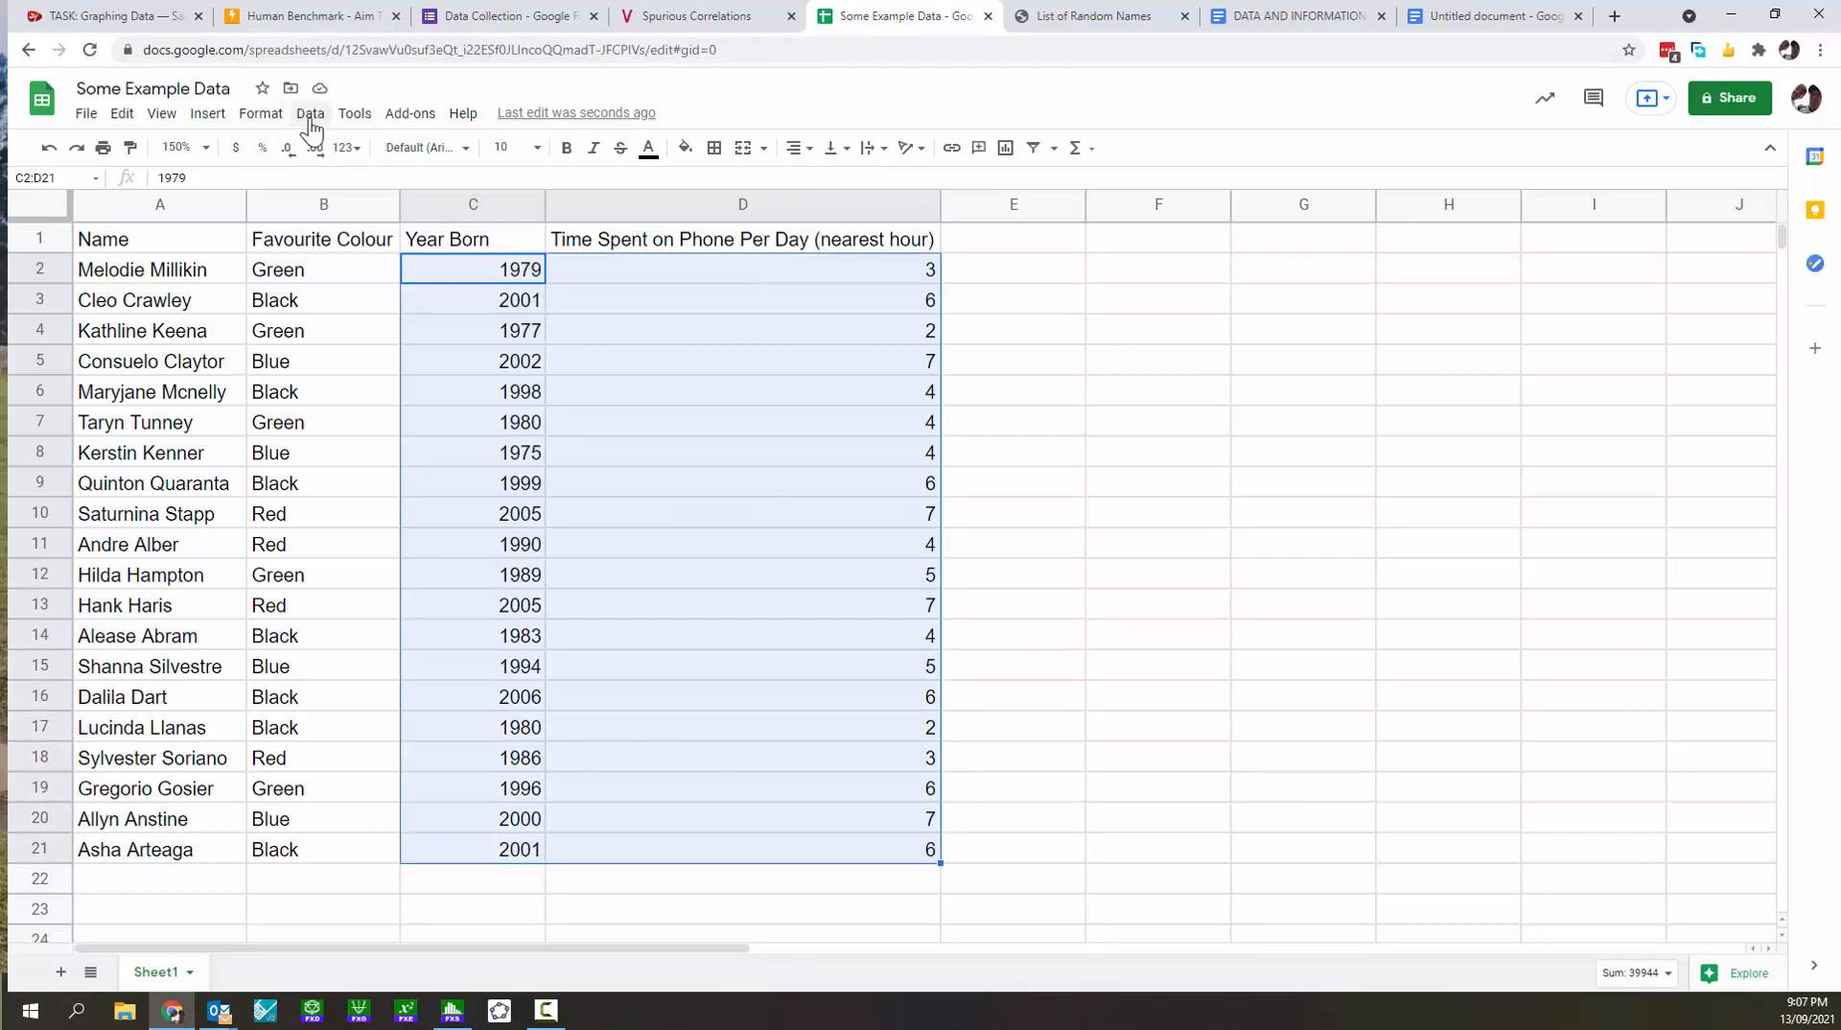
click(194, 115)
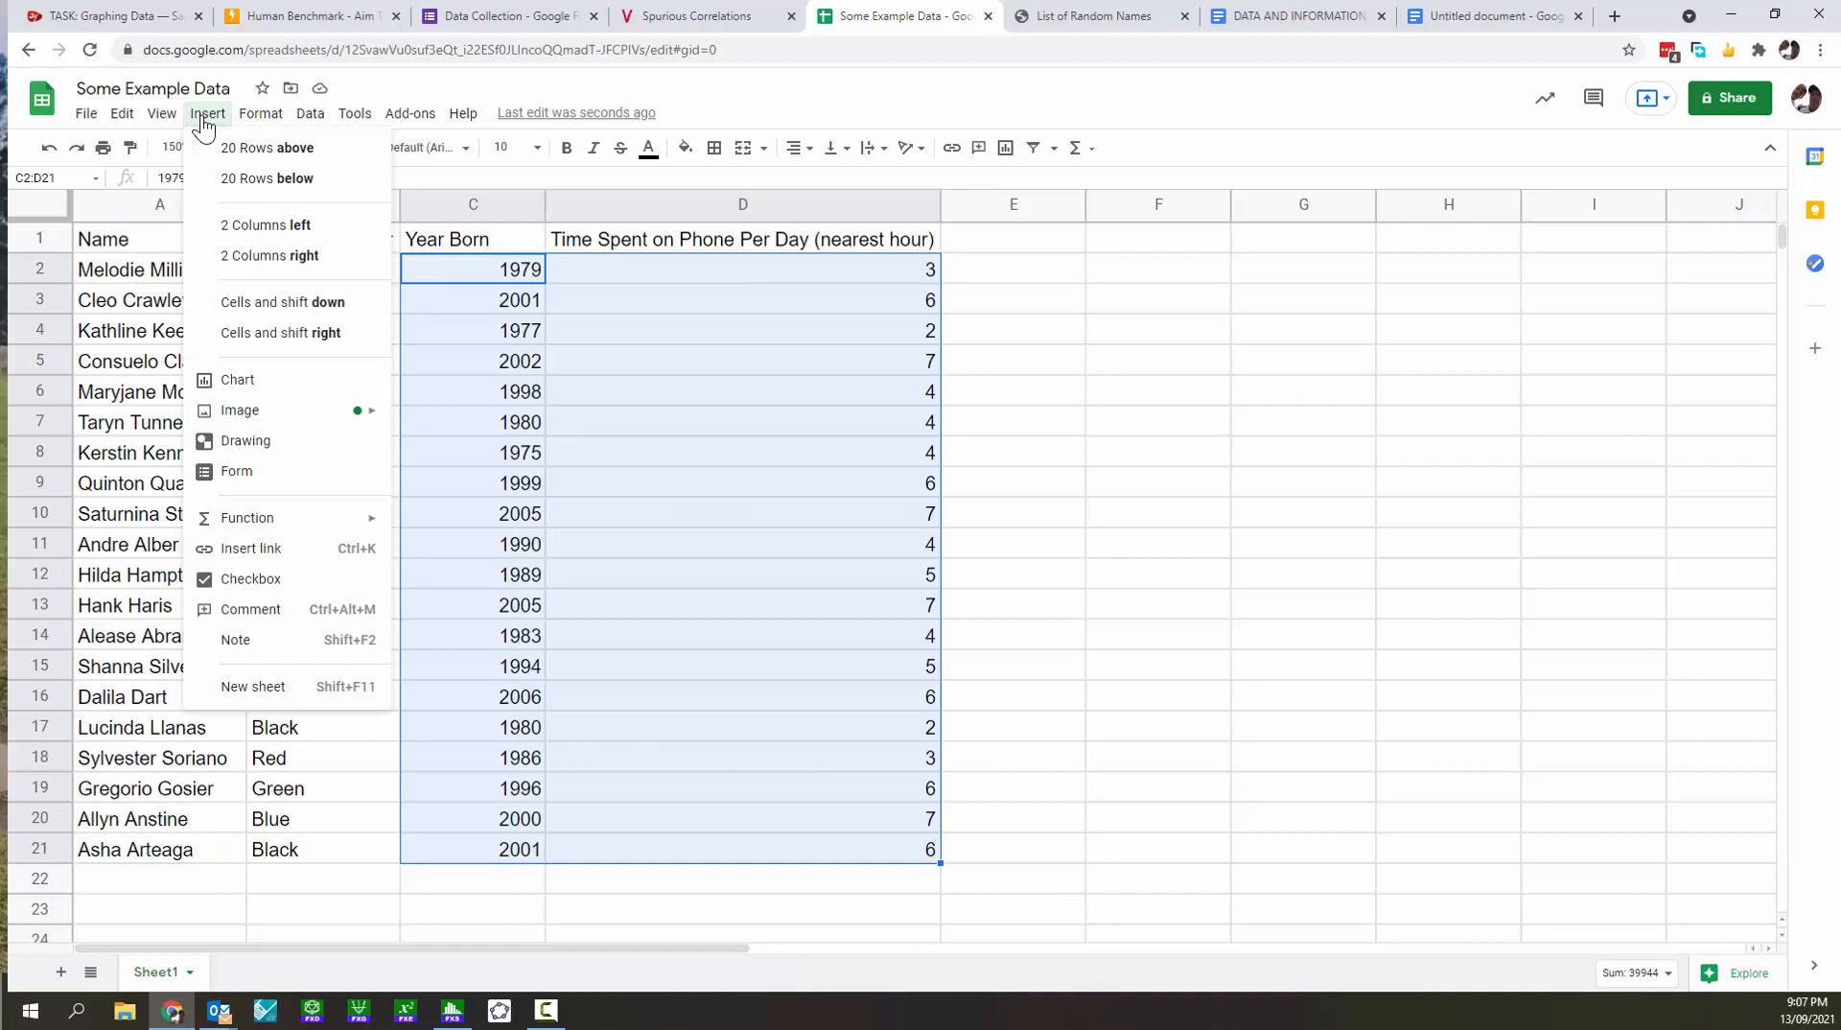
click(245, 385)
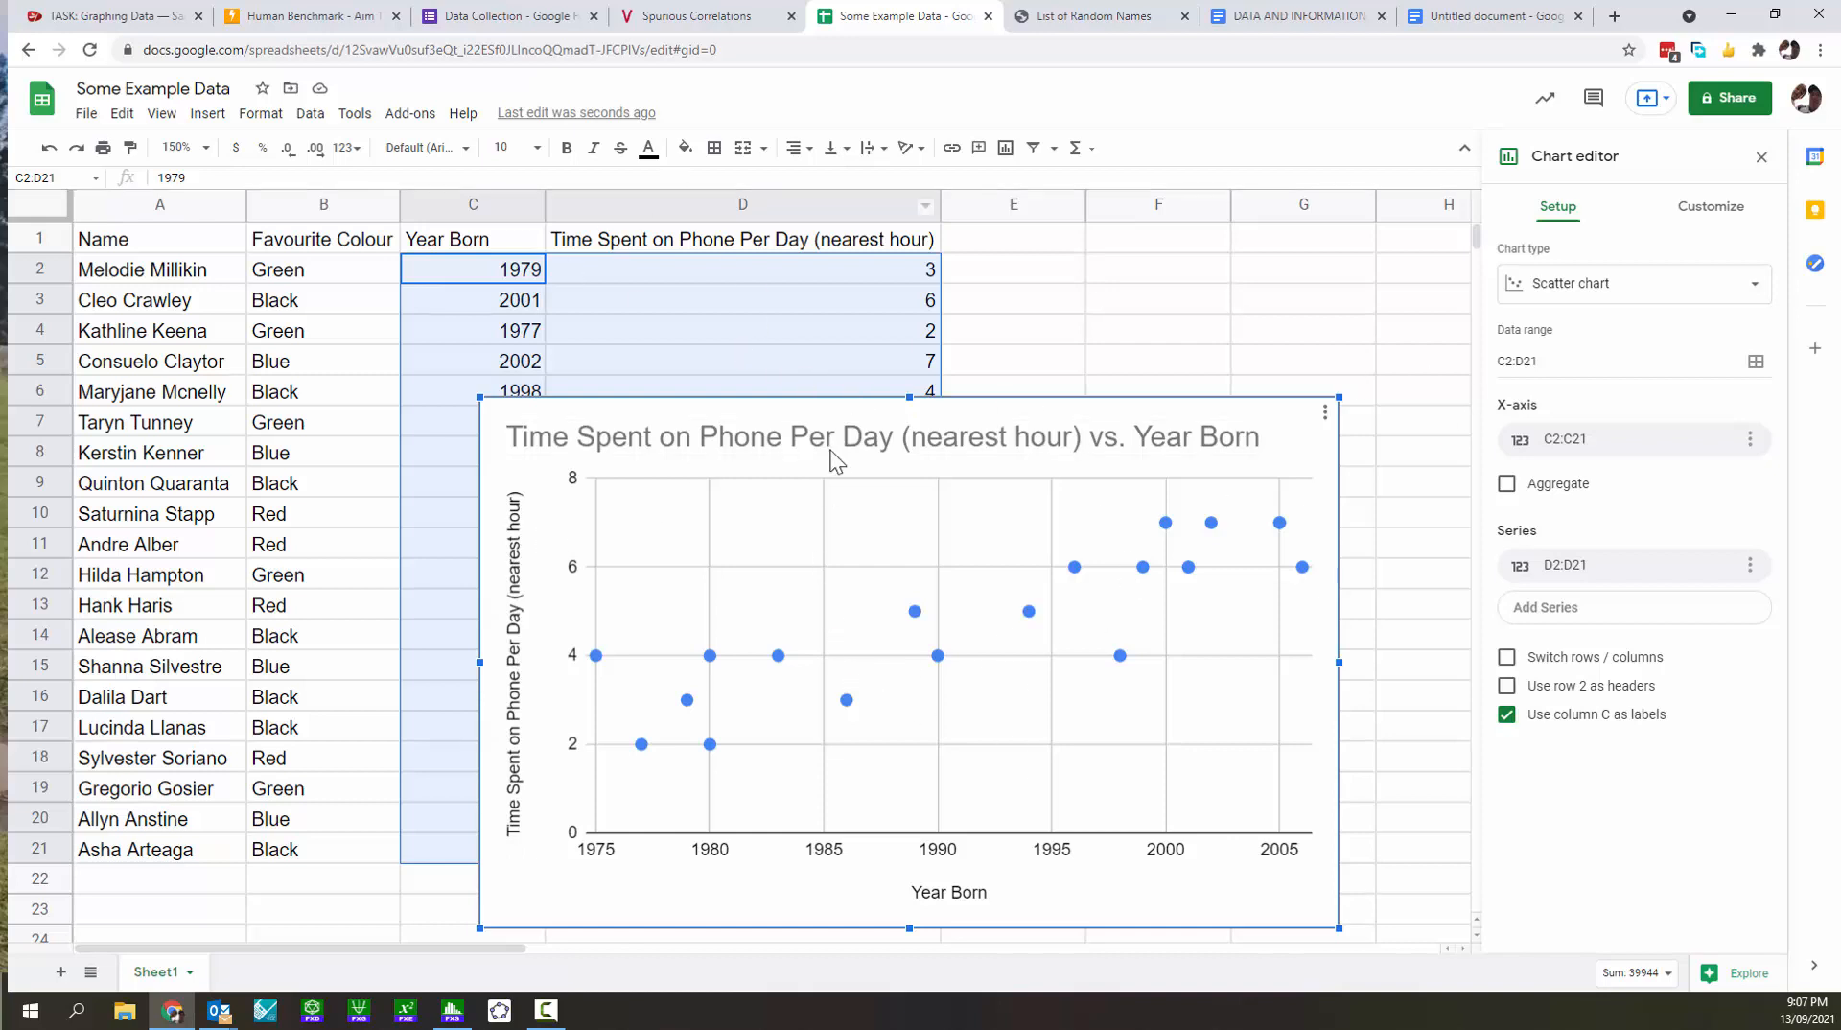
Copy the scatter chart and paste it unlinked below the favourite colour text in the untitled Google Docs document.
drag(835, 450, 836, 451)
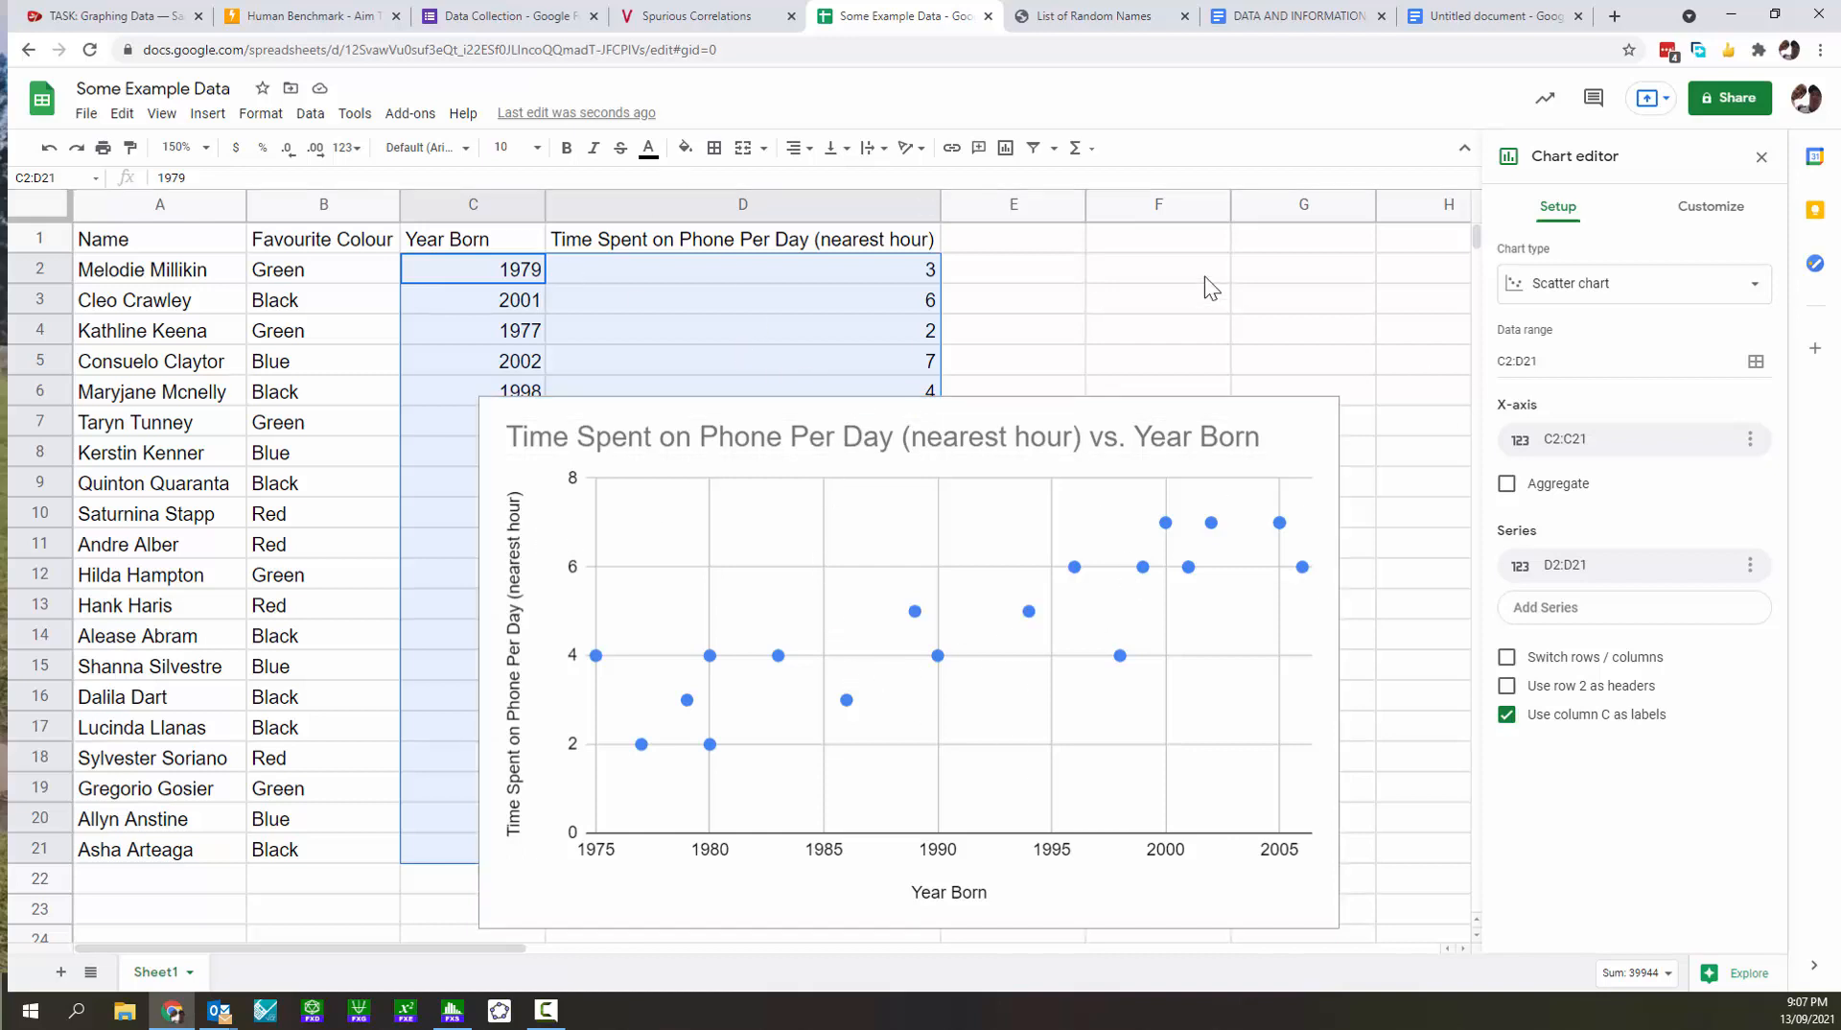
click(1474, 16)
key(ctrl+v)
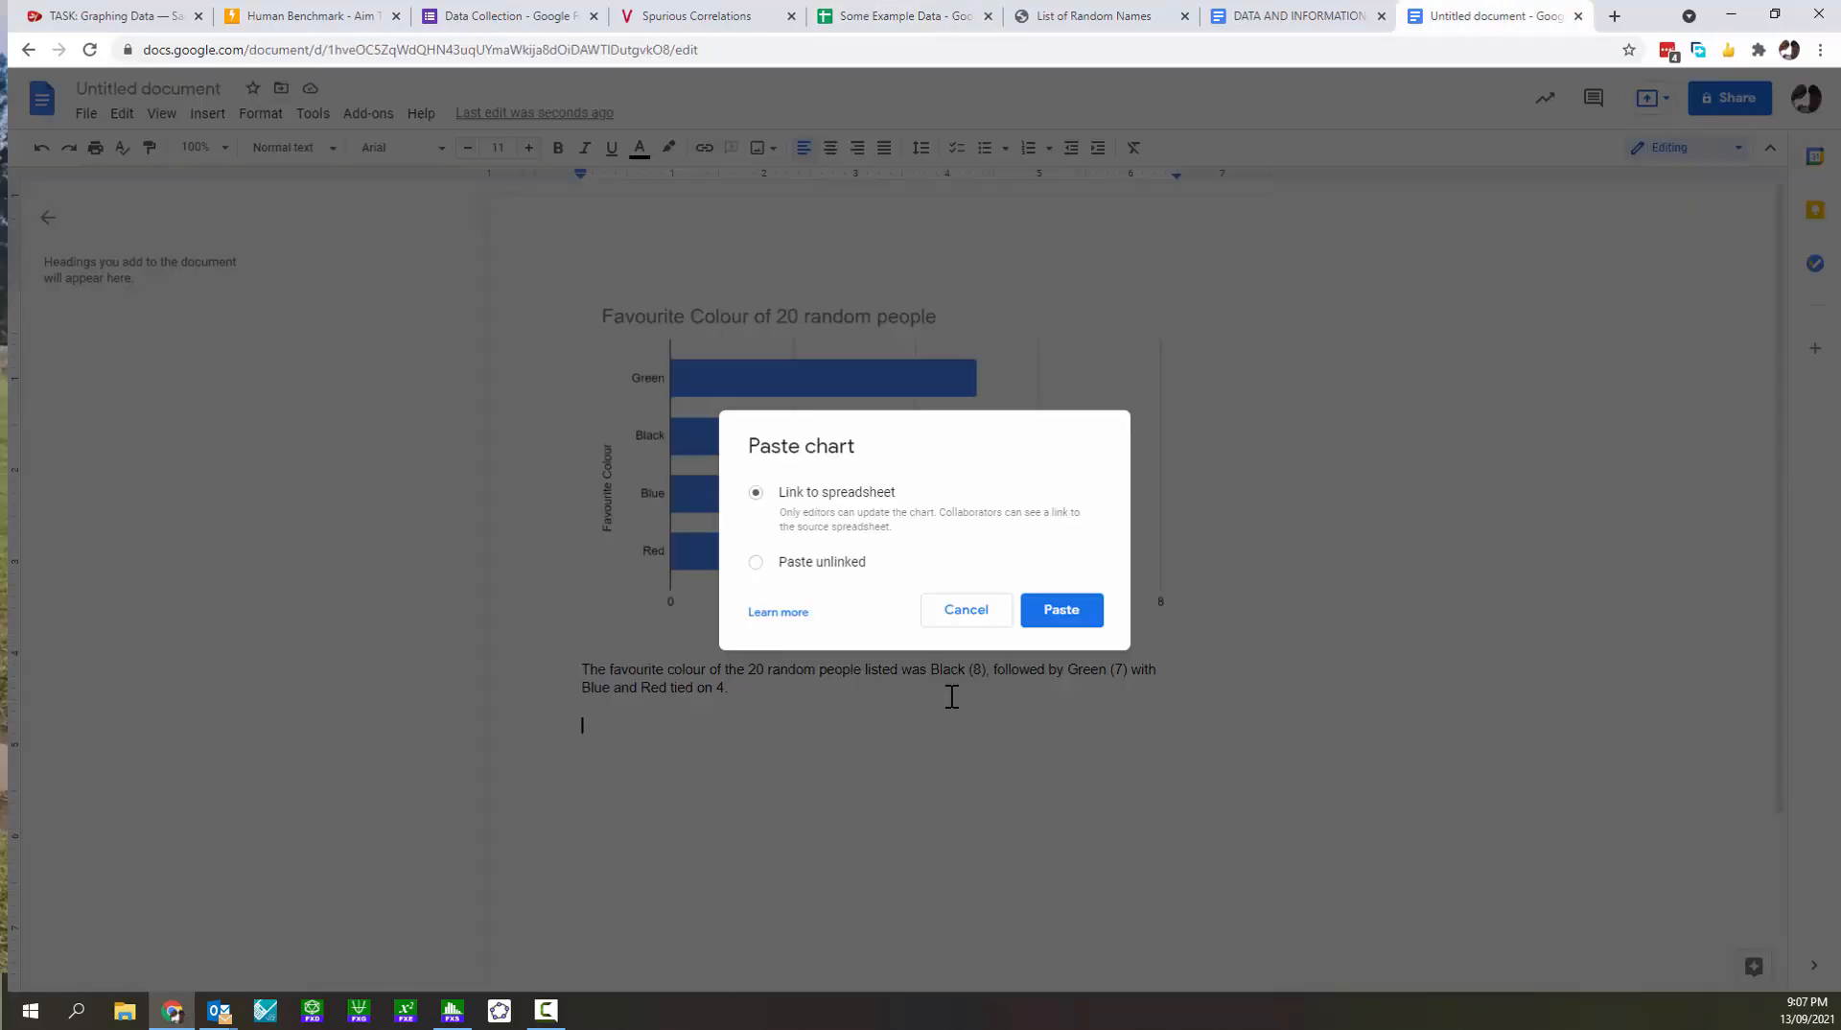
click(801, 562)
click(1065, 611)
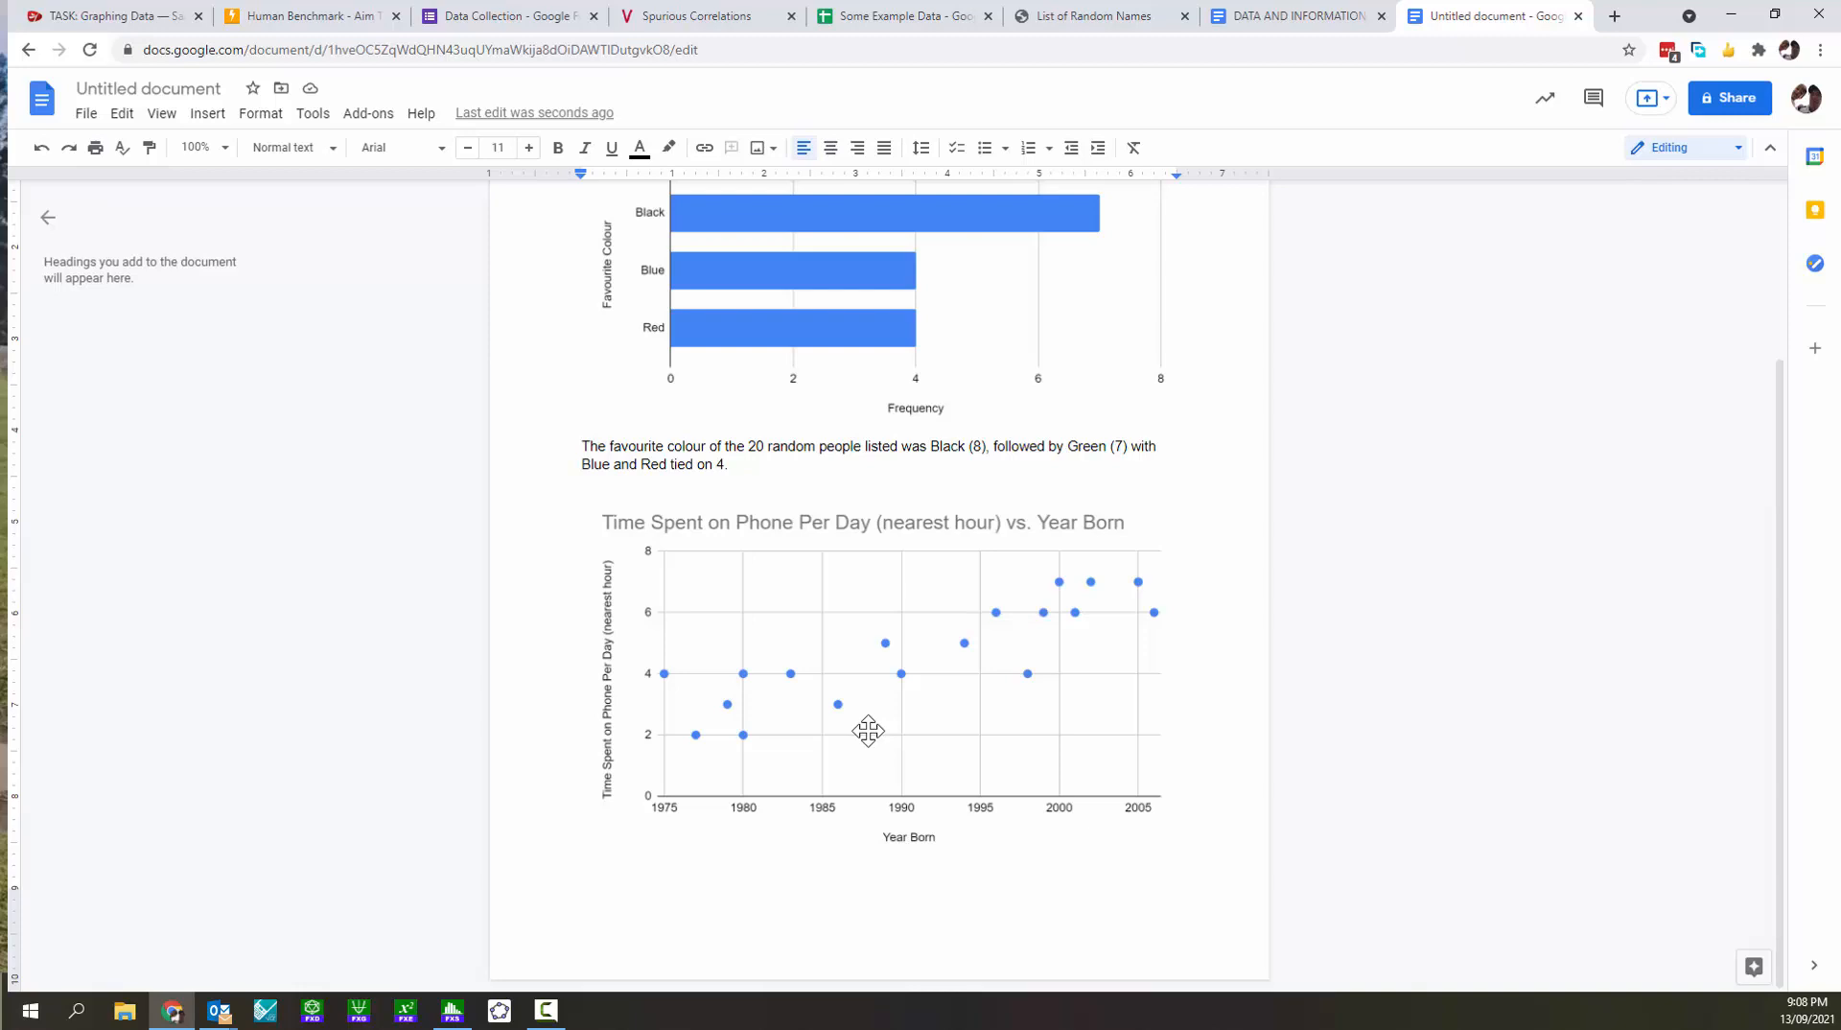
Below the scatter chart, write "There appears to be a relationship between the year born and the time spent on the phone per day.".
text(There appears to be a rele)
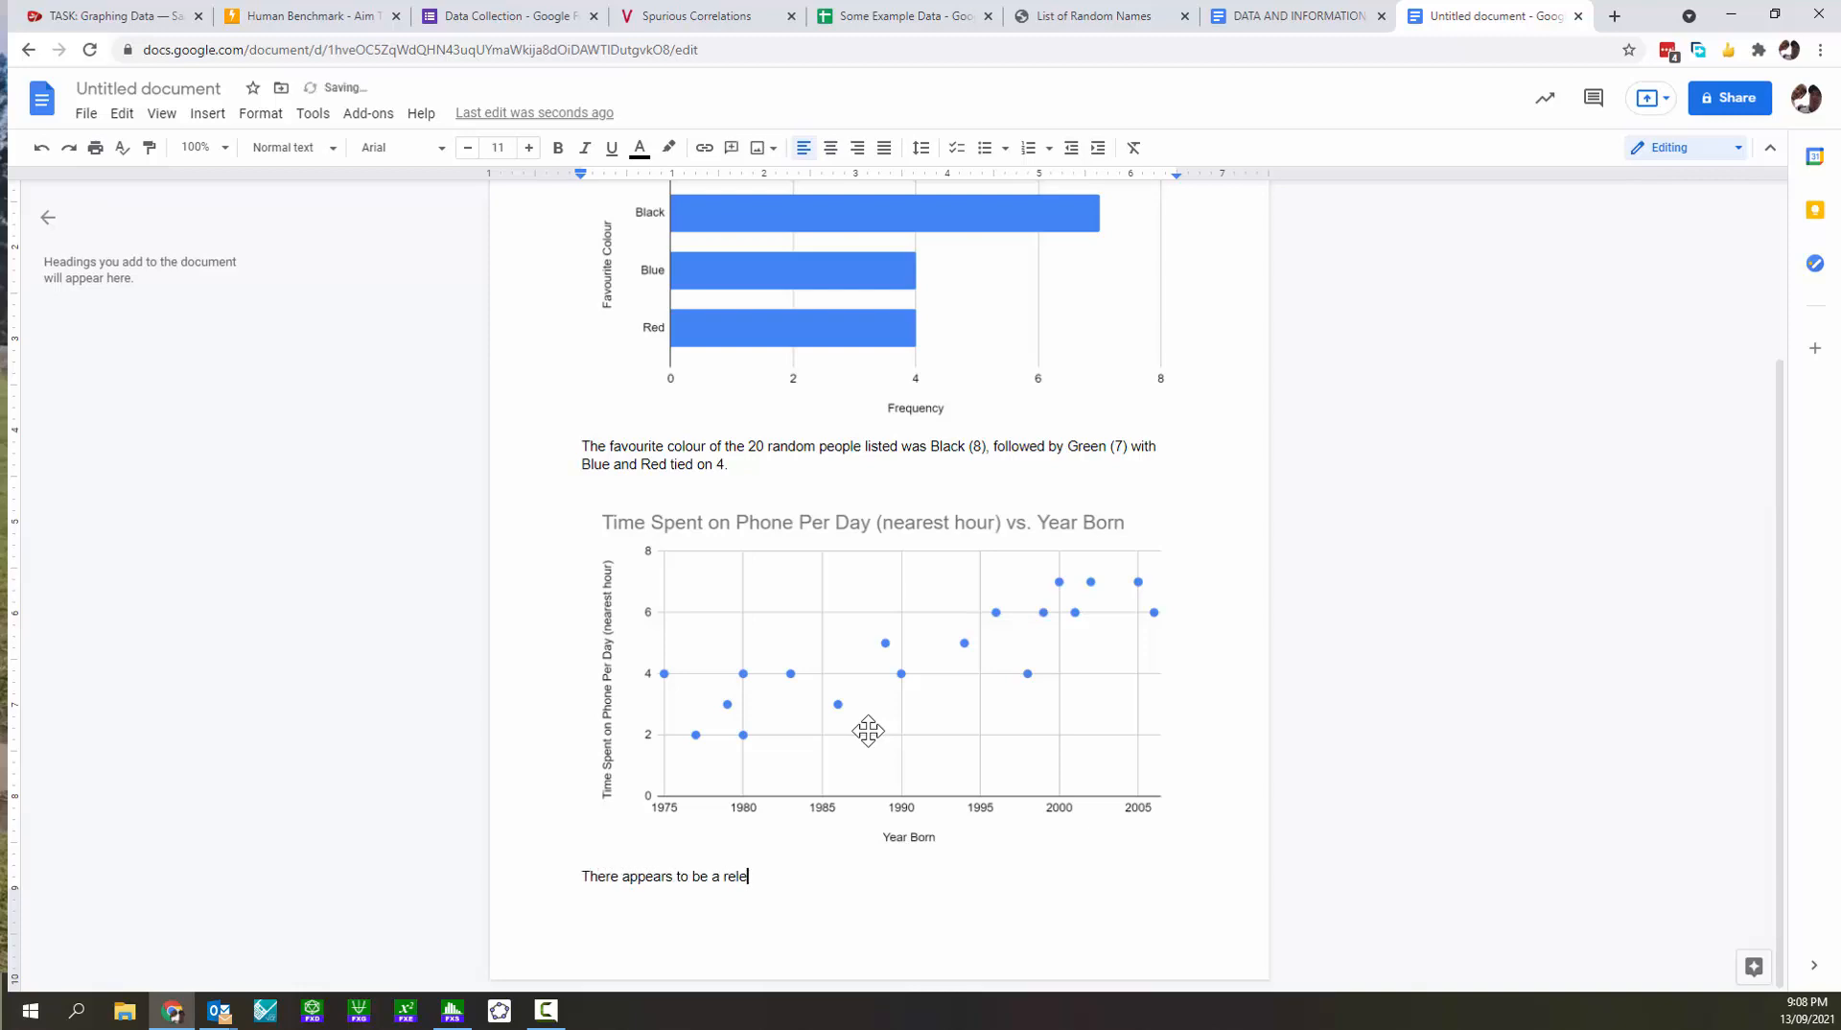
text(bwet)
key(BackSpace)
text(etw)
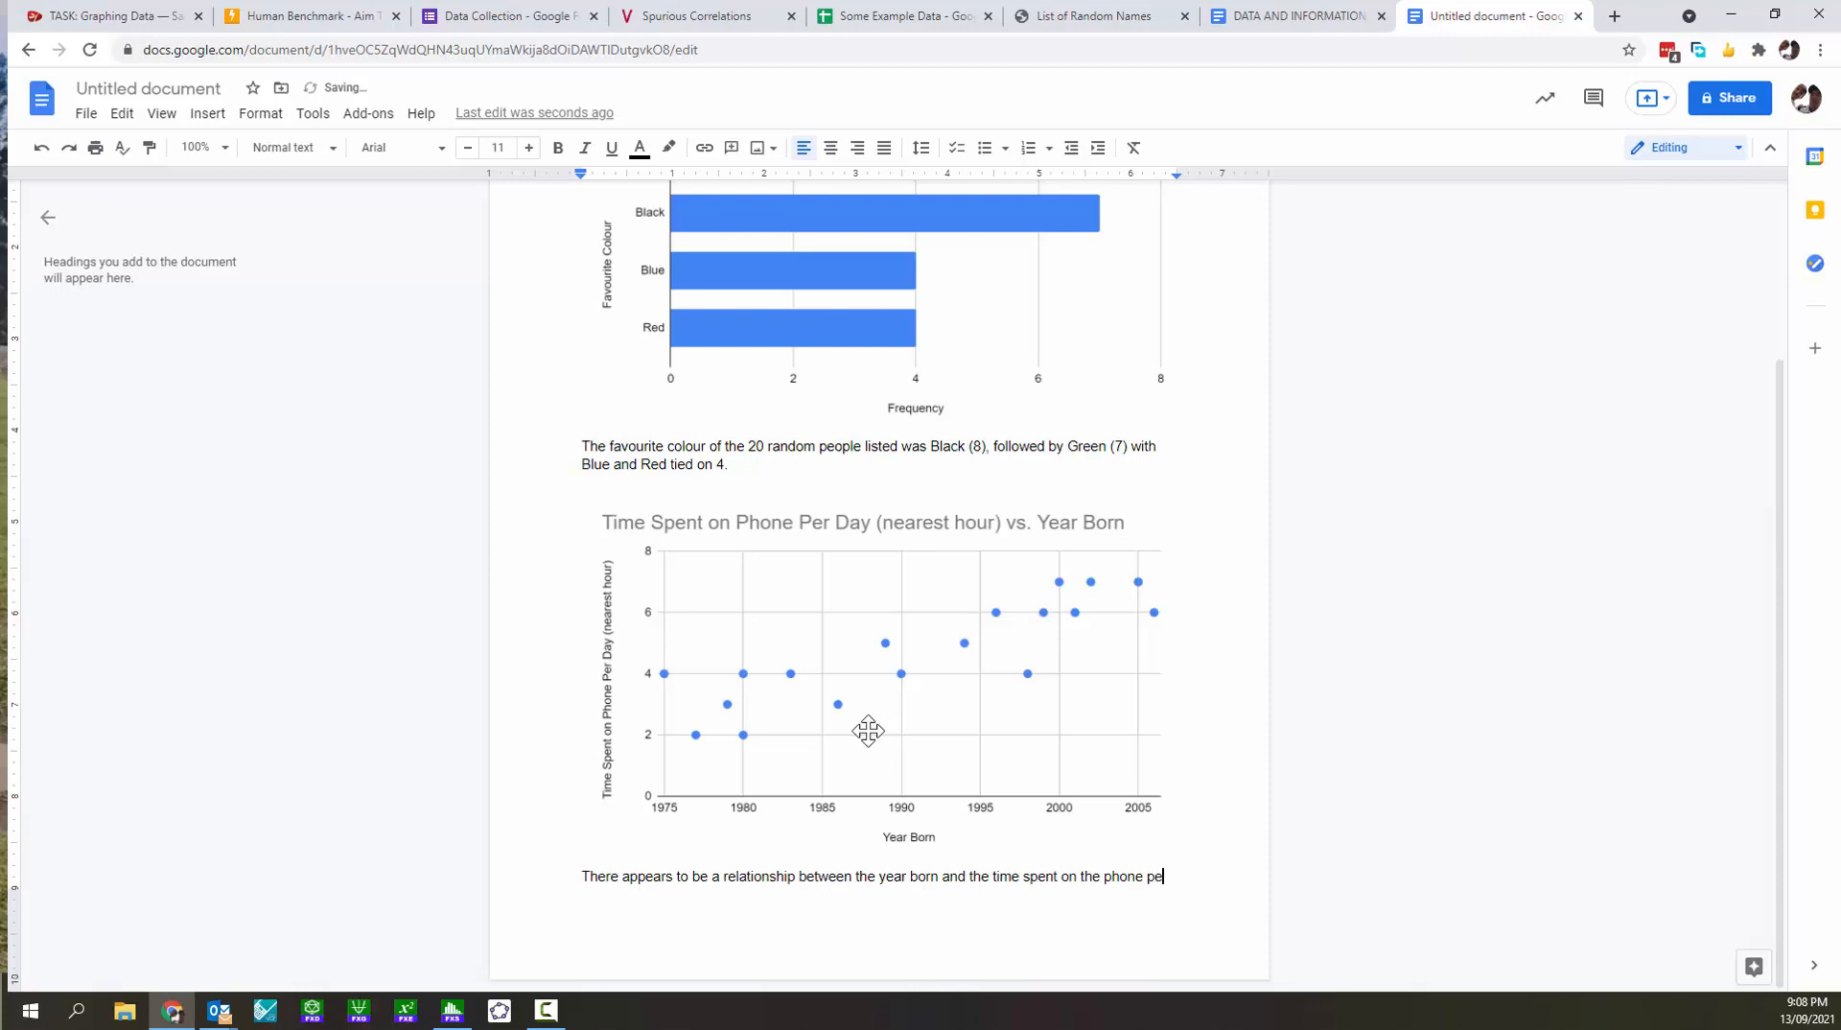
text(r day.)
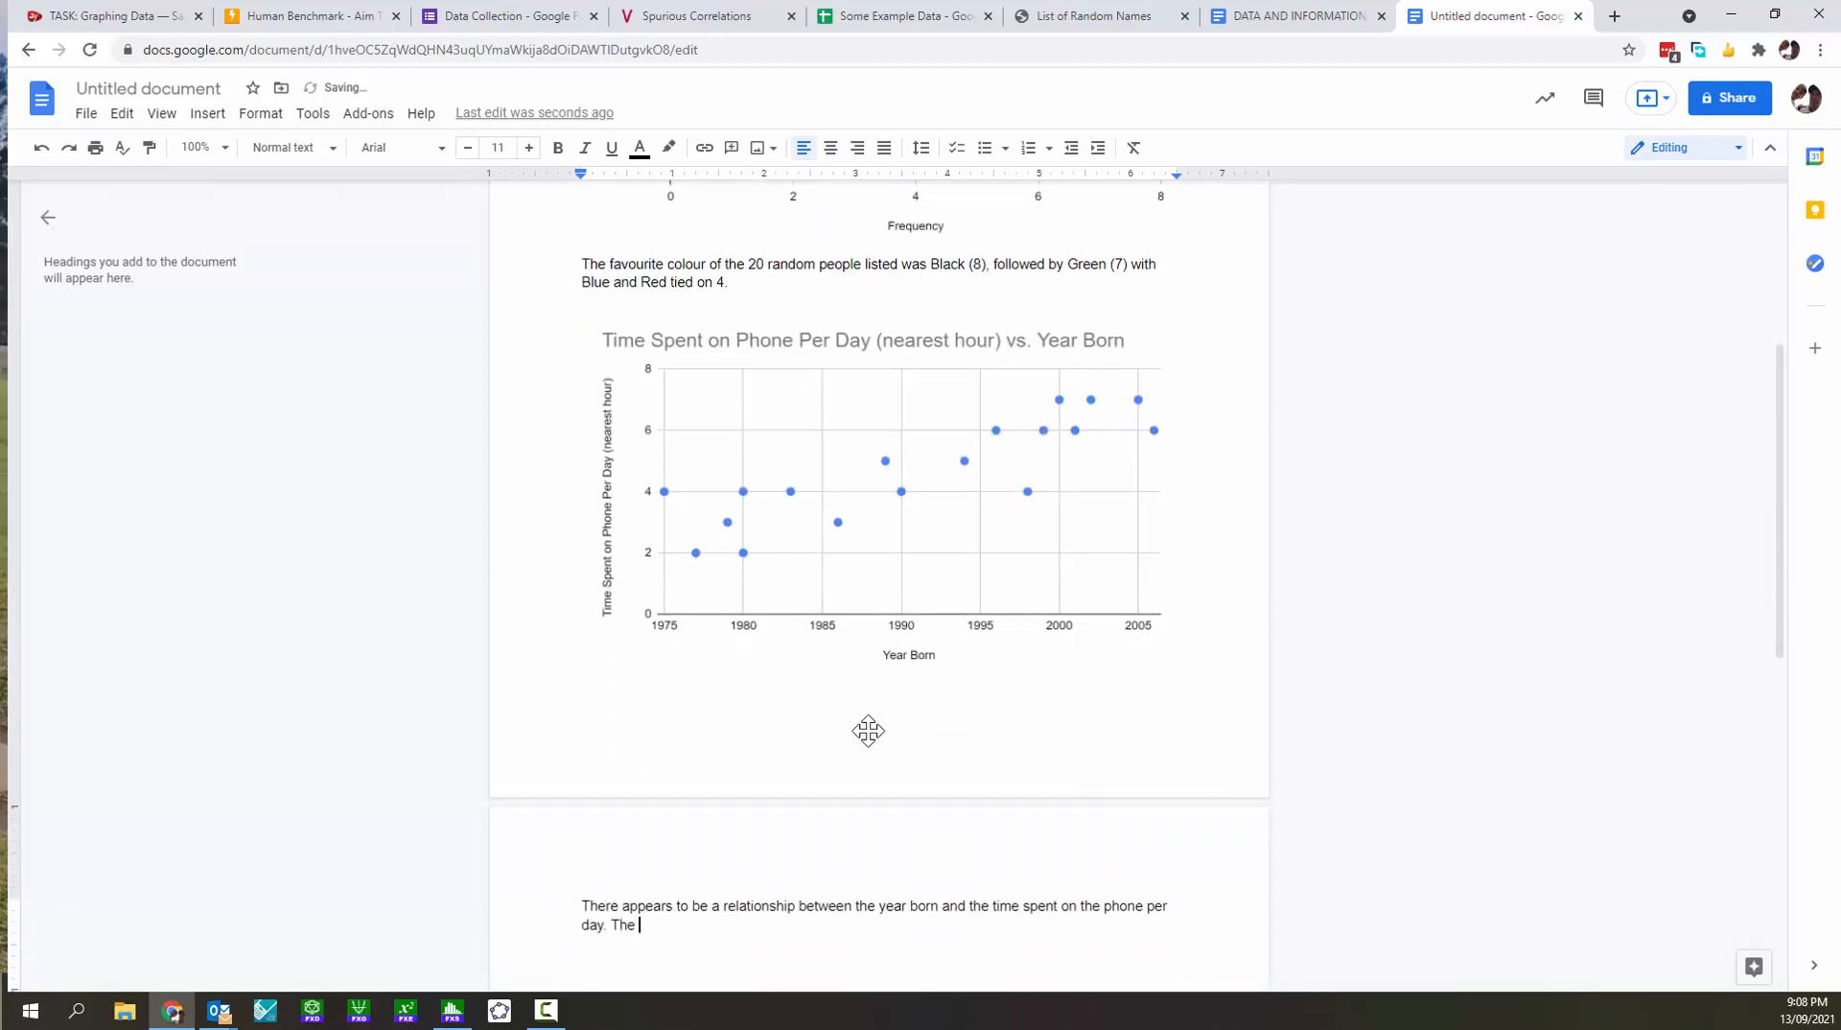
Continue the paragraph with "The chart suggests that the later someone was born, the more time they spend on the phone.".
text(The chart sugg)
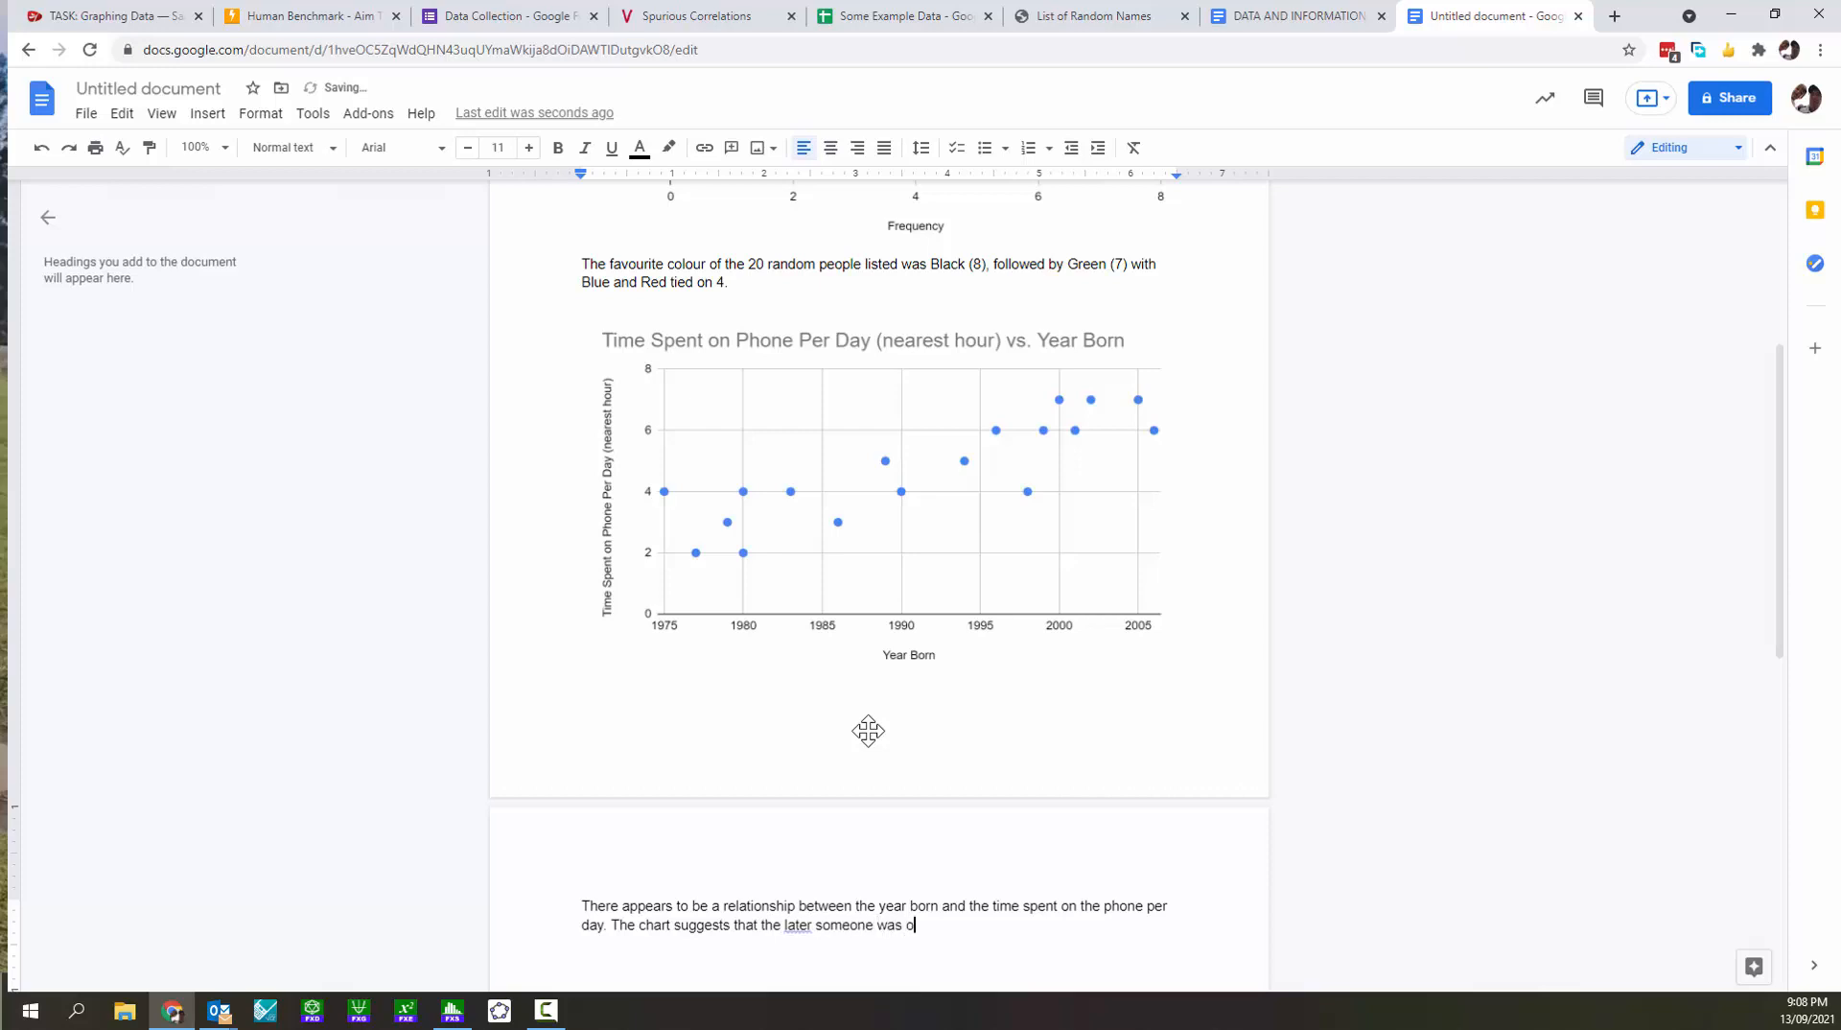
text(the more time they spe)
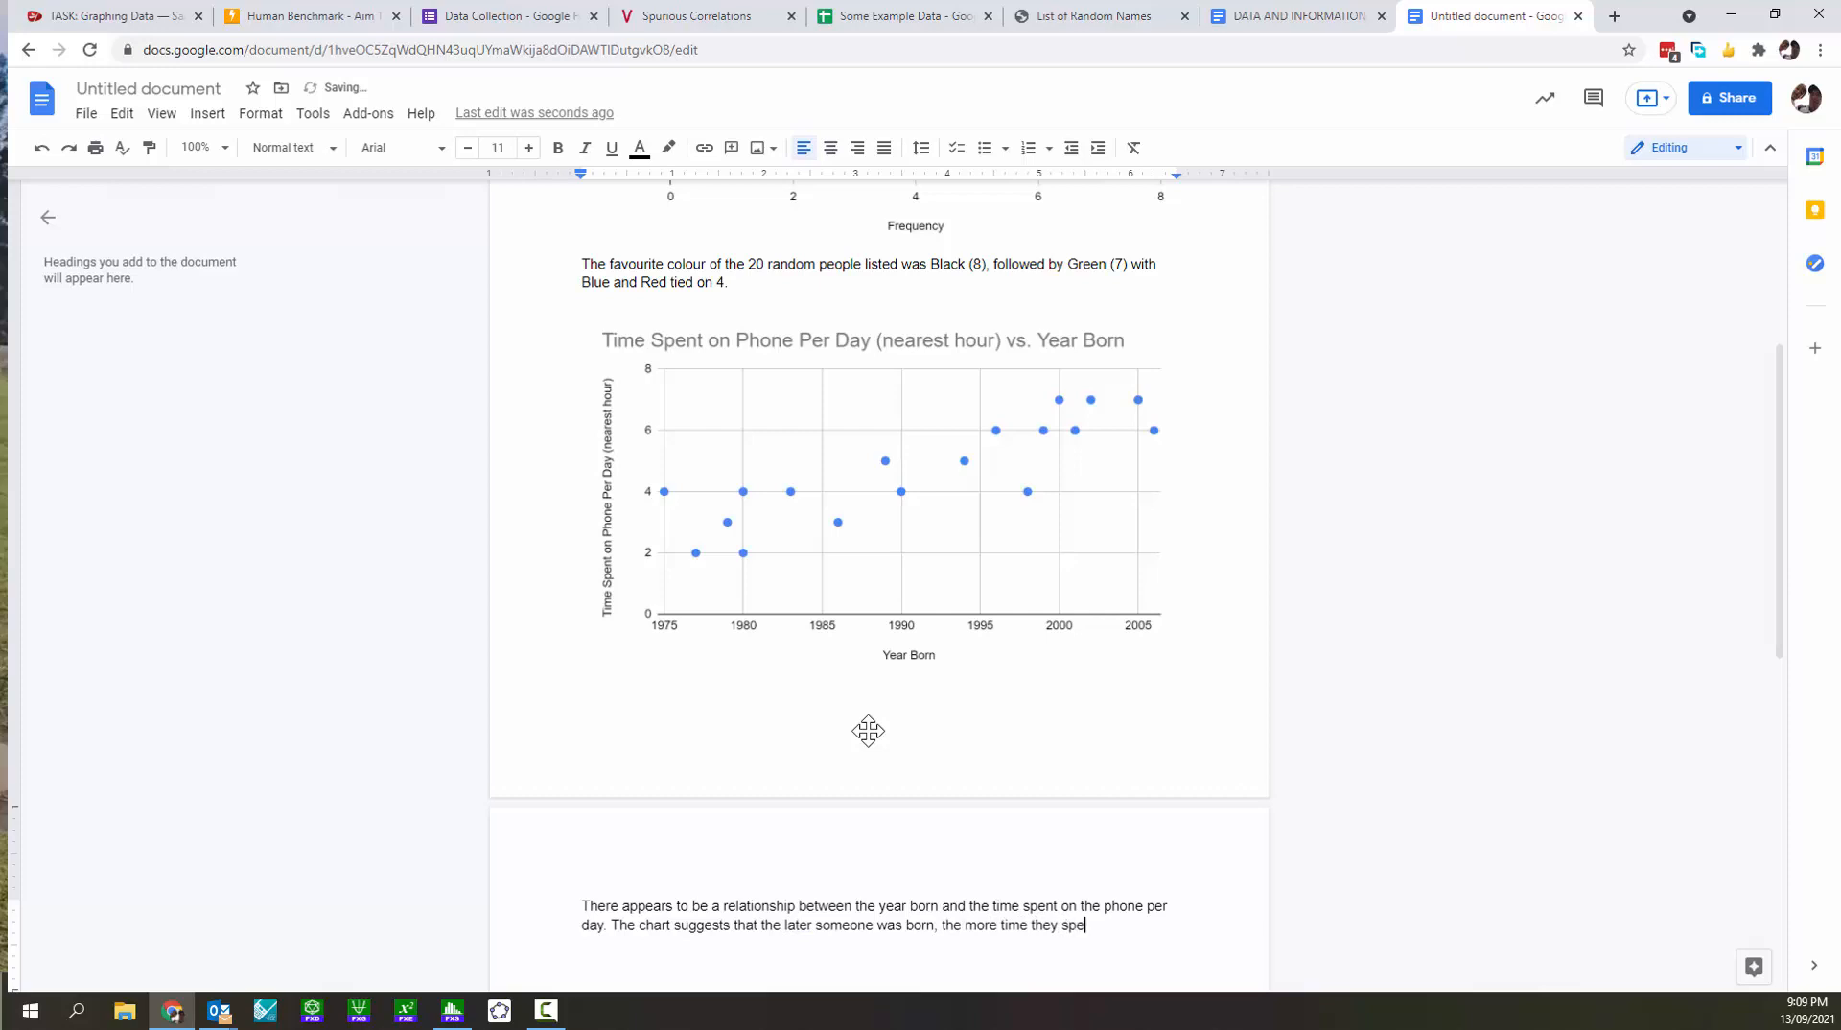
text(one.)
scroll(768, 365, down, 2)
scroll(775, 392, up, 6)
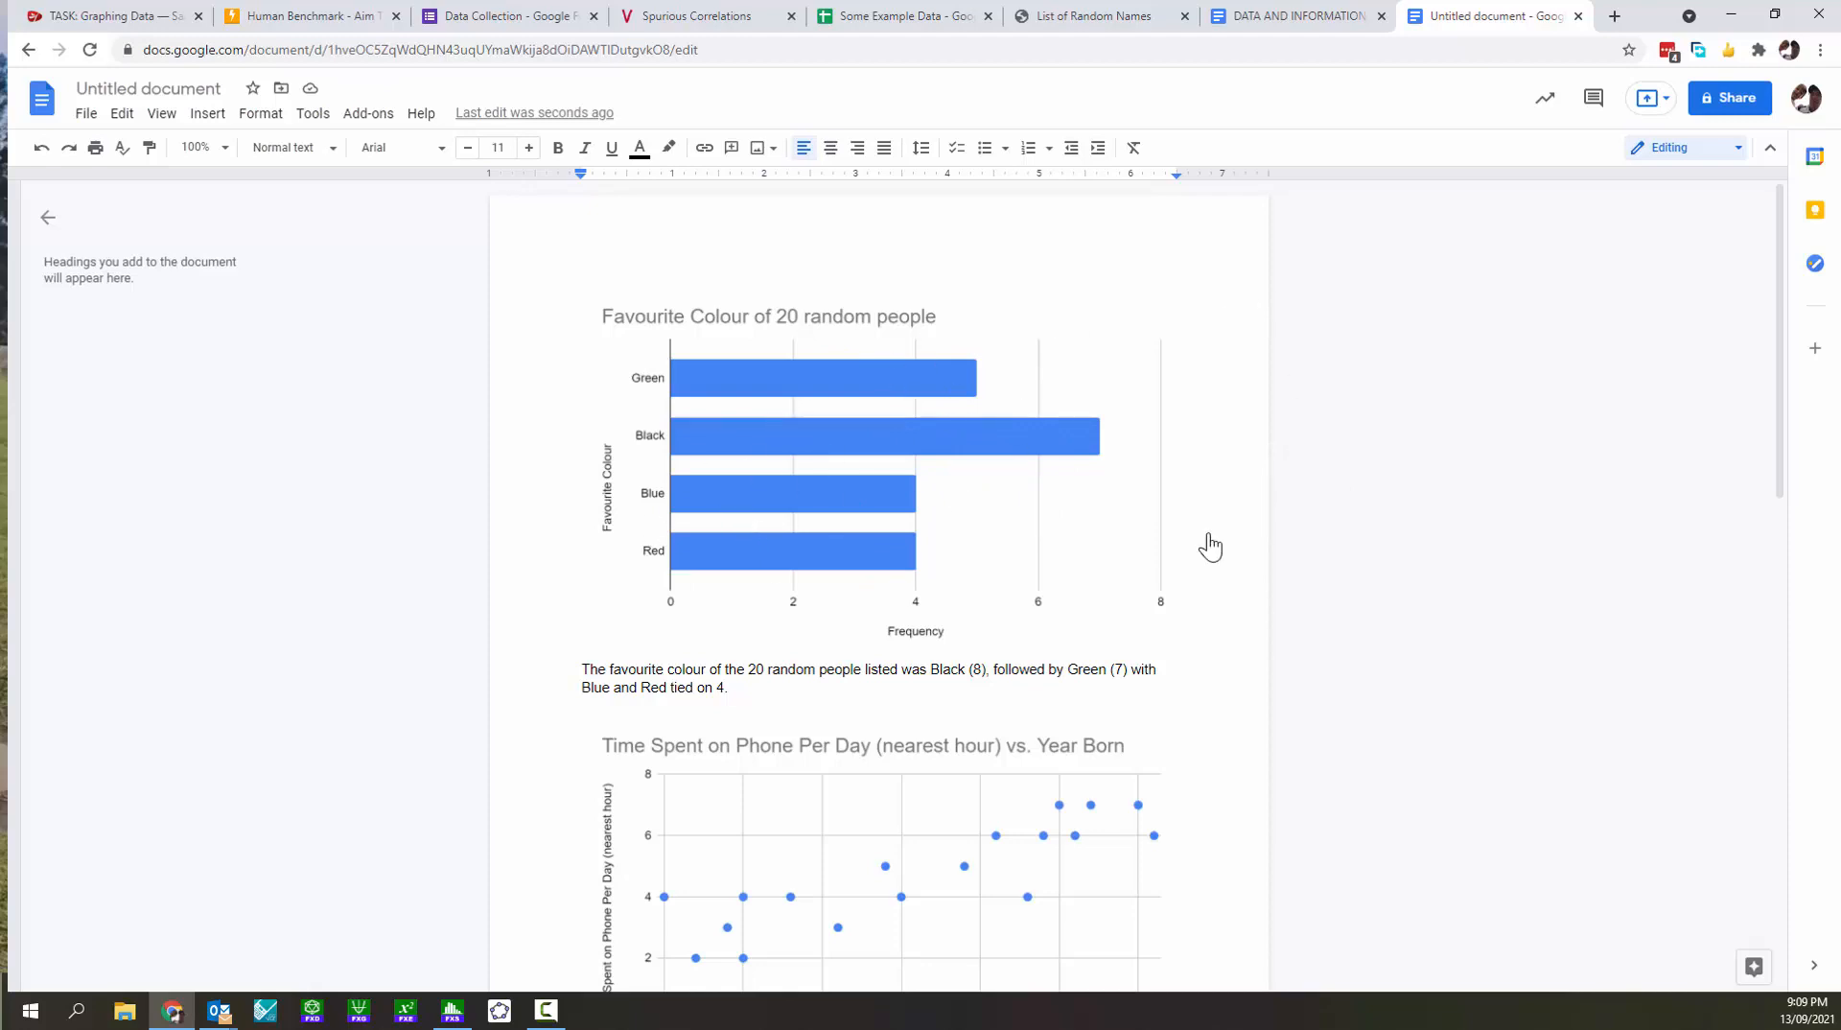
scroll(964, 519, down, 3)
scroll(964, 519, down, 2)
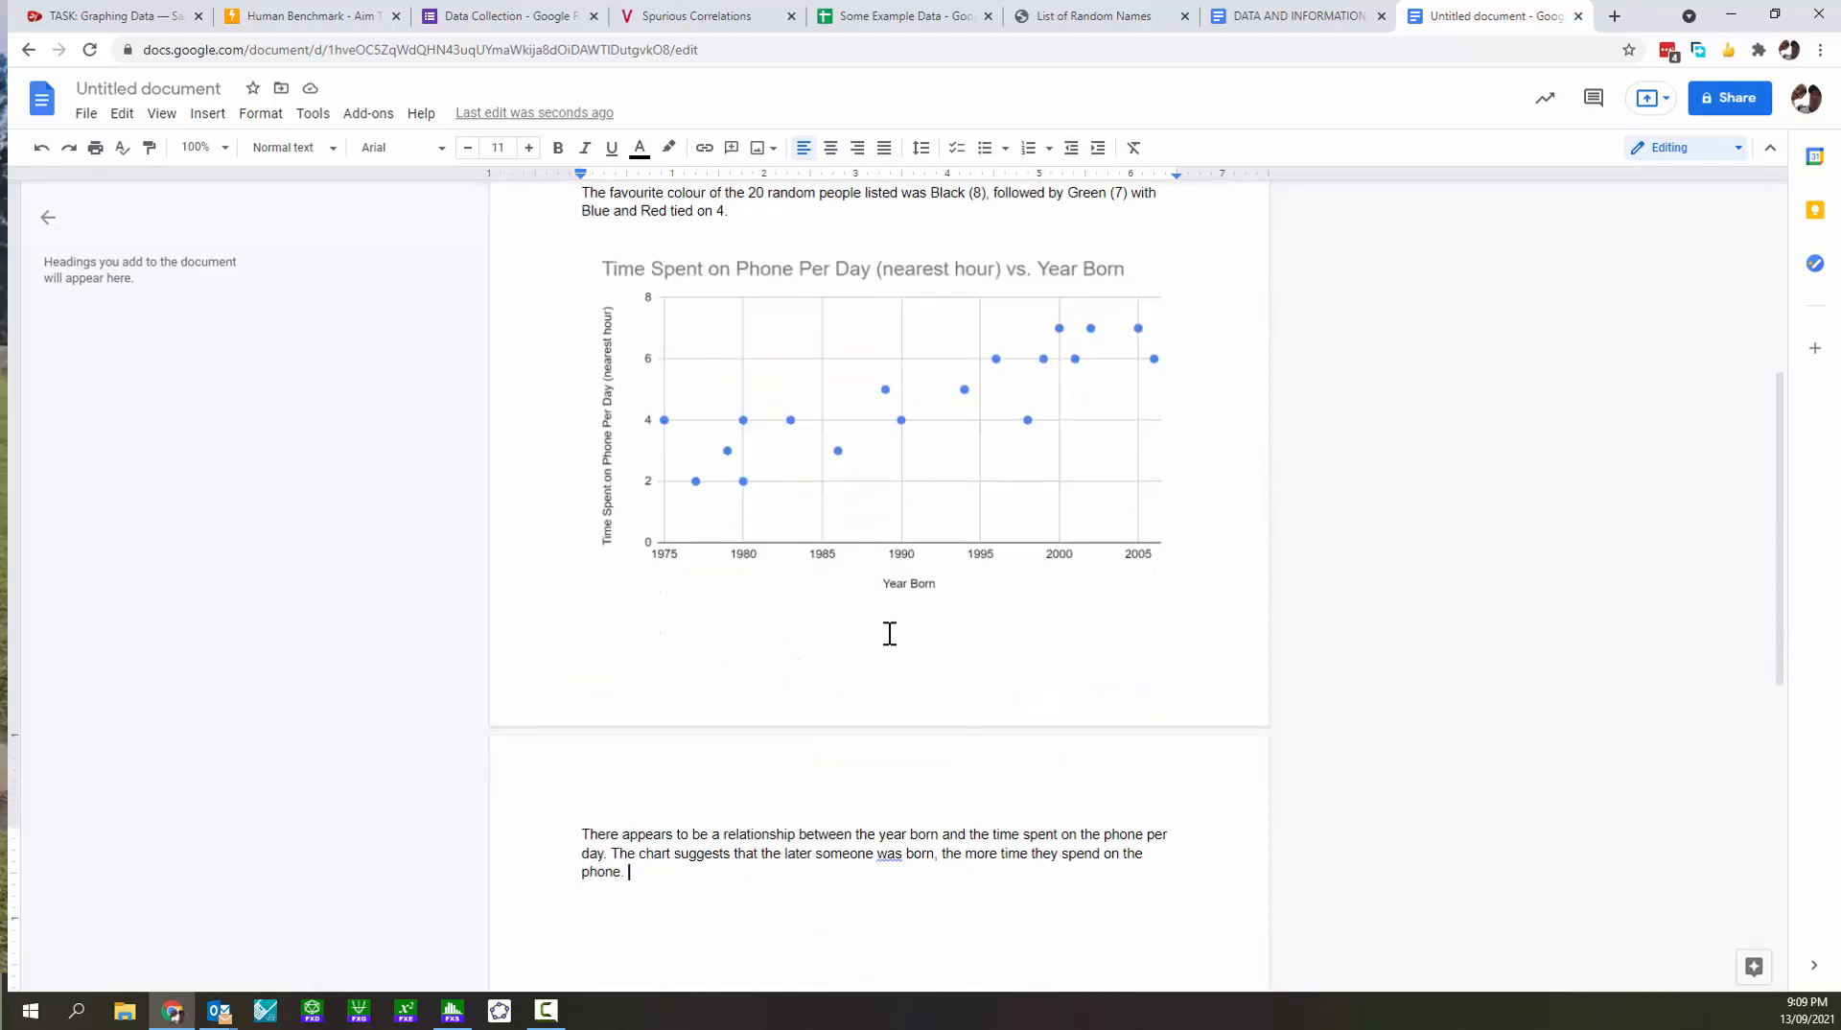
scroll(890, 633, up, 1)
Return to the Some Example Data spreadsheet and delete the phone time scatter chart.
click(902, 17)
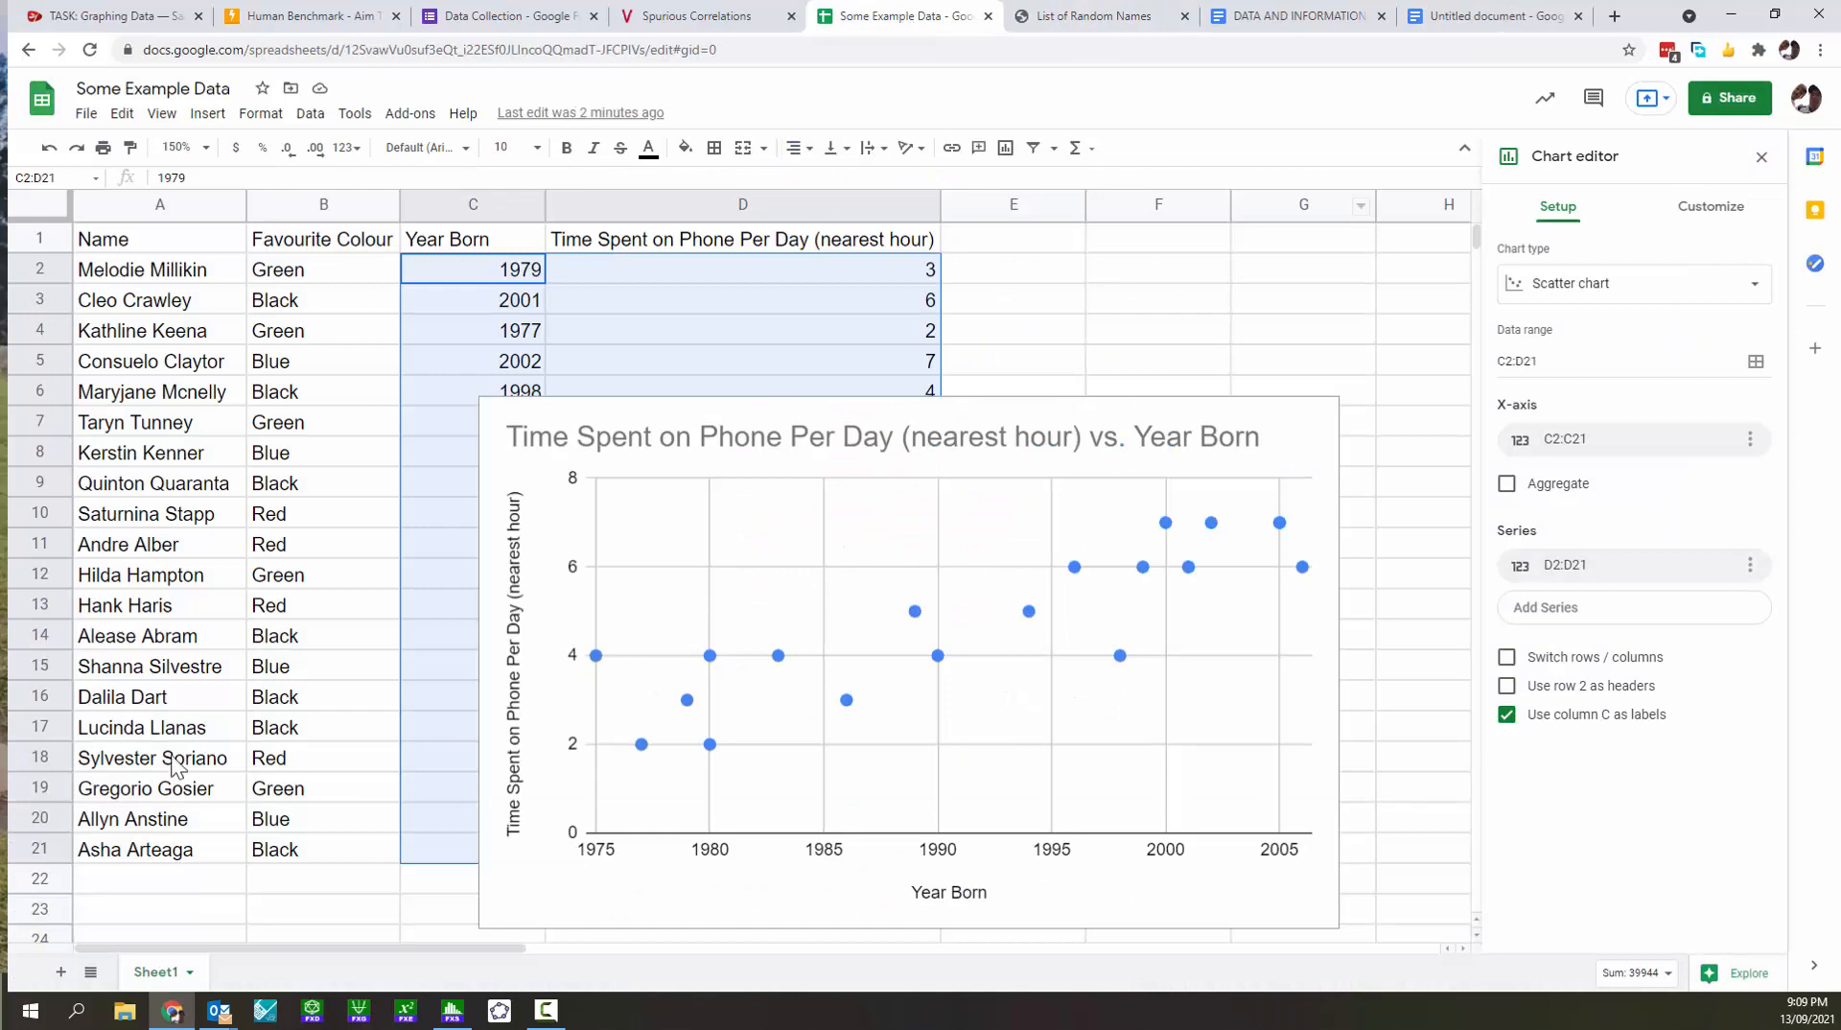
click(968, 446)
key(Delete)
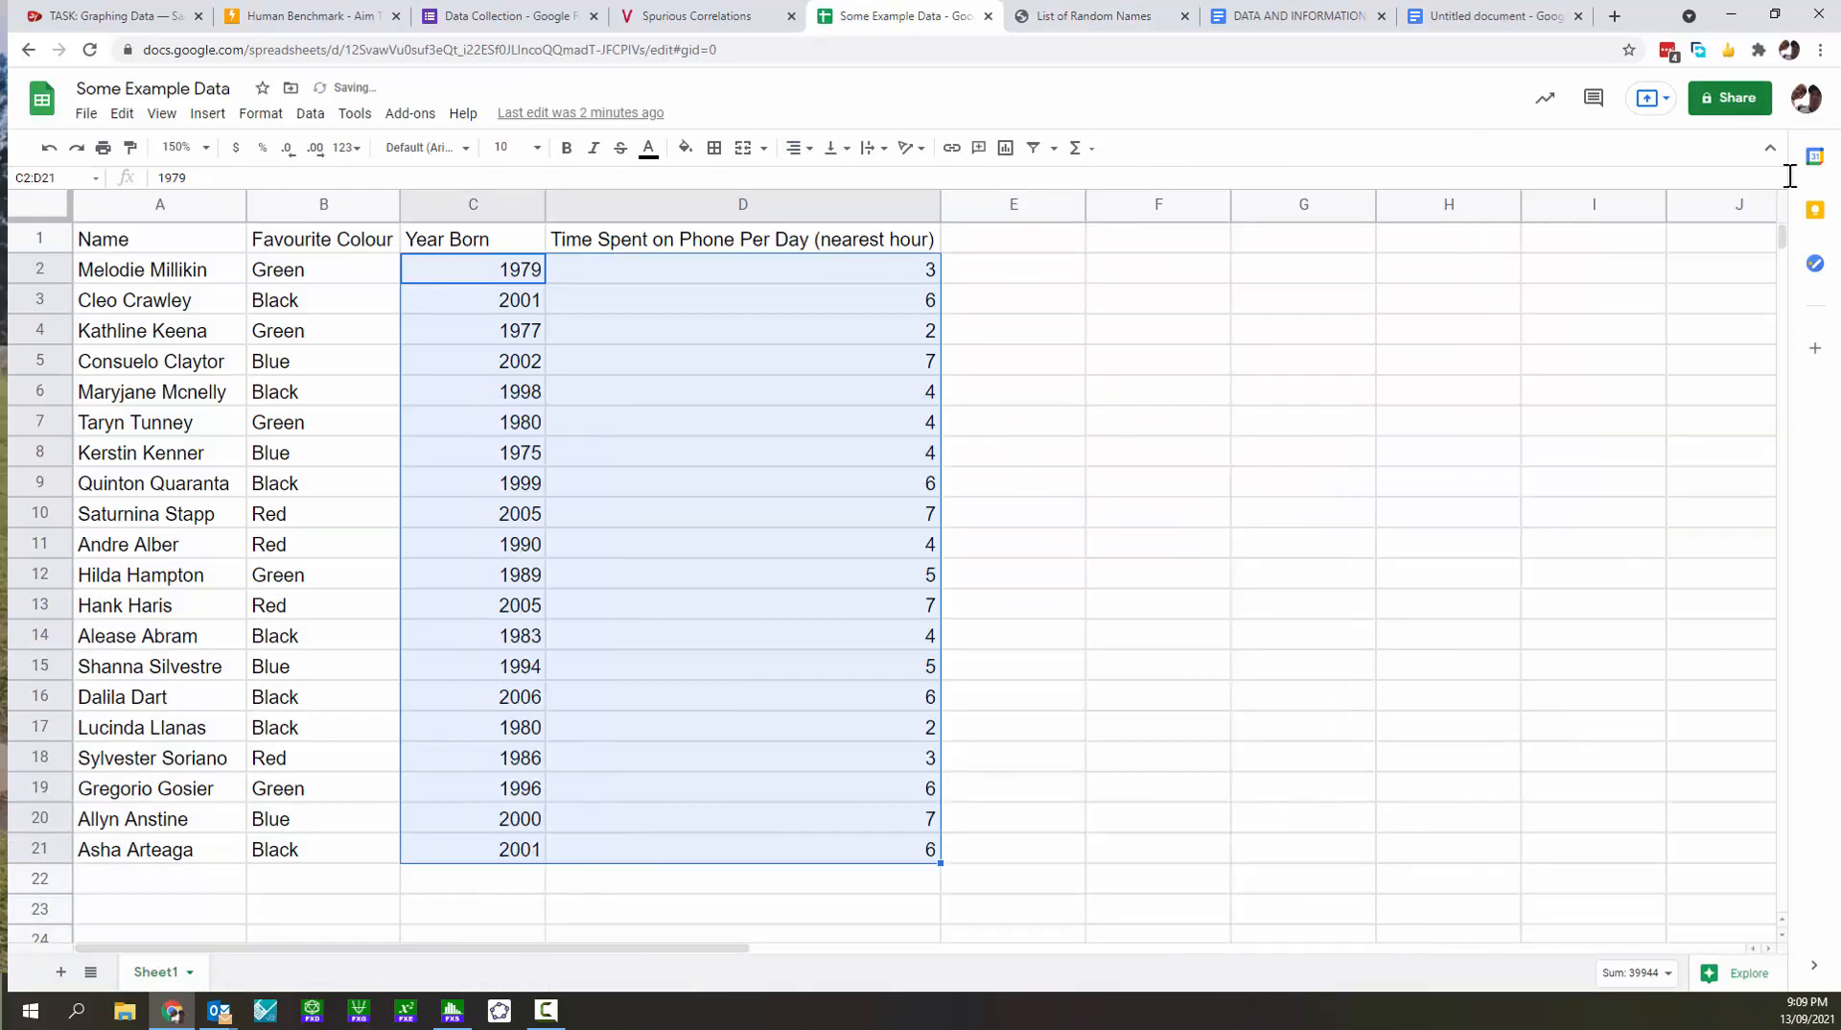